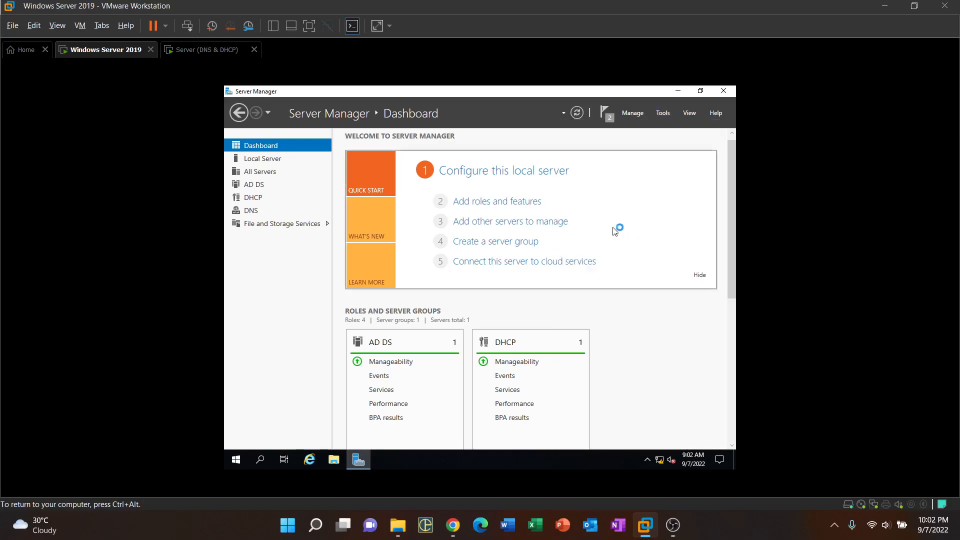
Create a new IPv4 scope on the DHCP server with the name "my scope" and the description "dhcp"
double_click(298, 176)
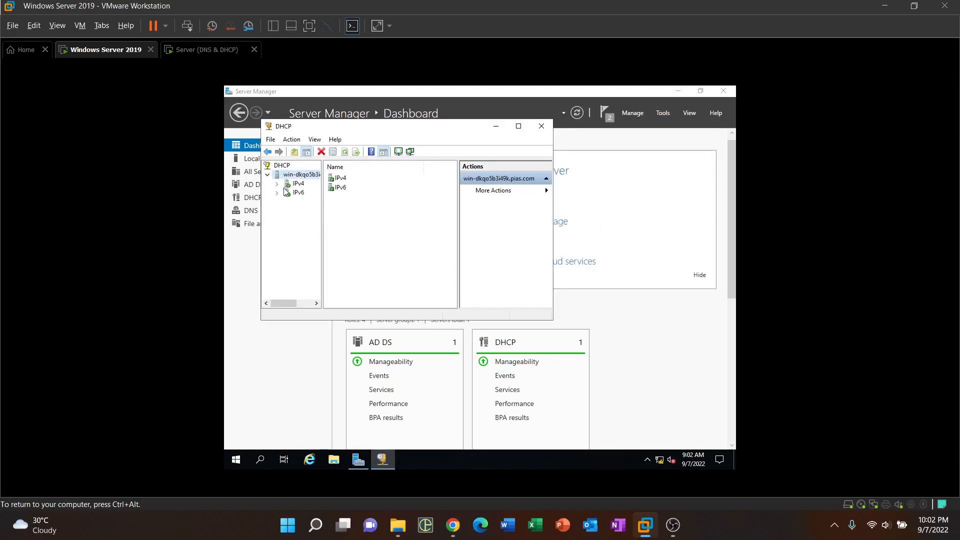
double_click(296, 184)
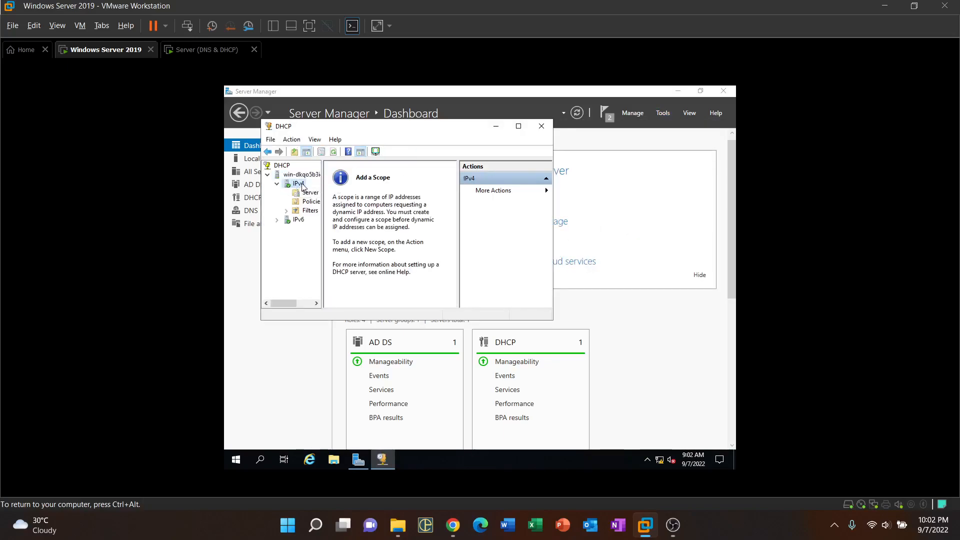
right_click(303, 187)
click(332, 203)
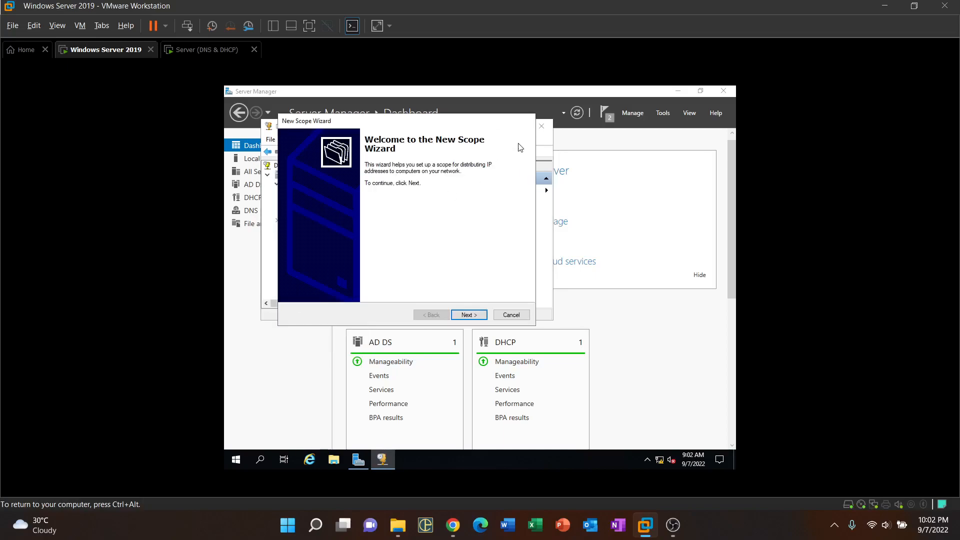
click(469, 314)
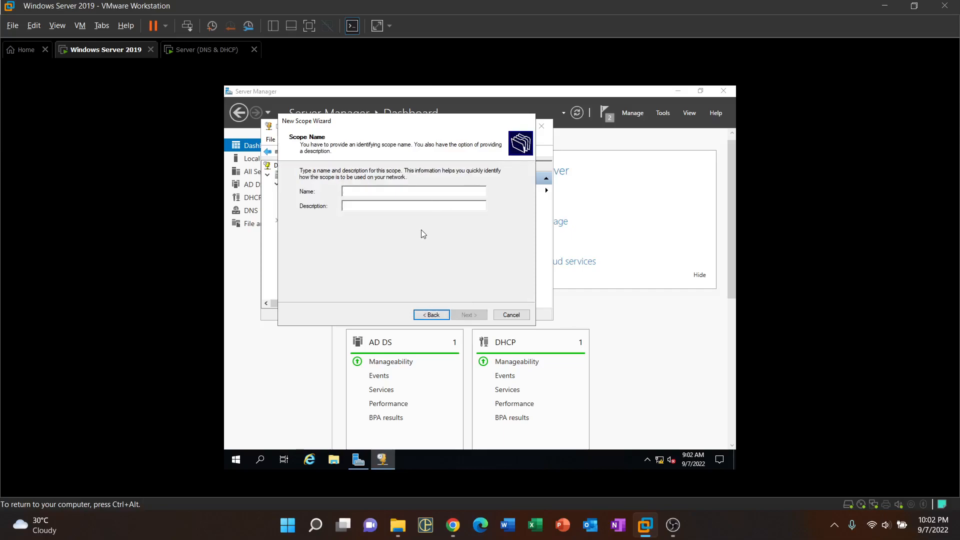
text(my scope)
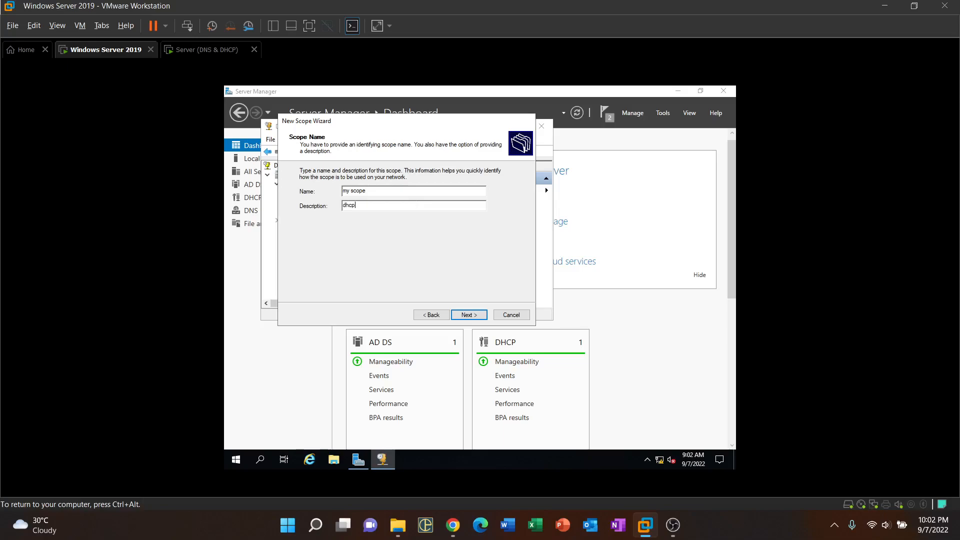
click(466, 315)
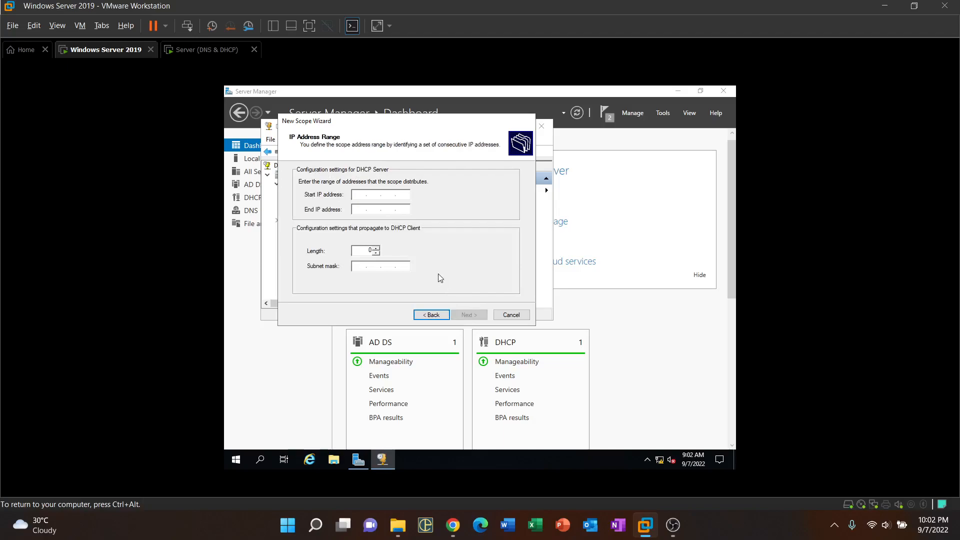
Set the scope's address range from 192.168.100.20 to 192.168.100.253
text(192 . 168 . 100 . 20)
click(360, 210)
text(192 . )
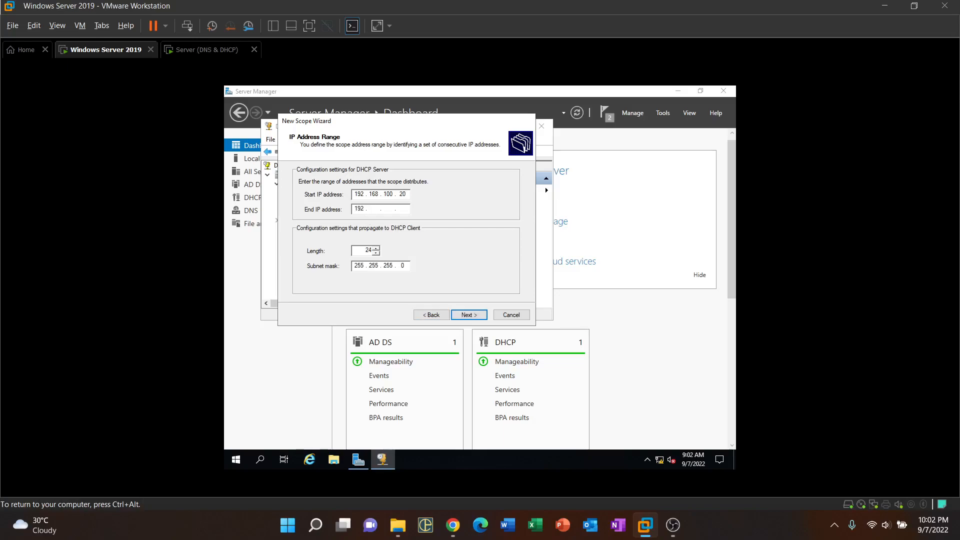
text(168 . 100 . 253)
click(469, 314)
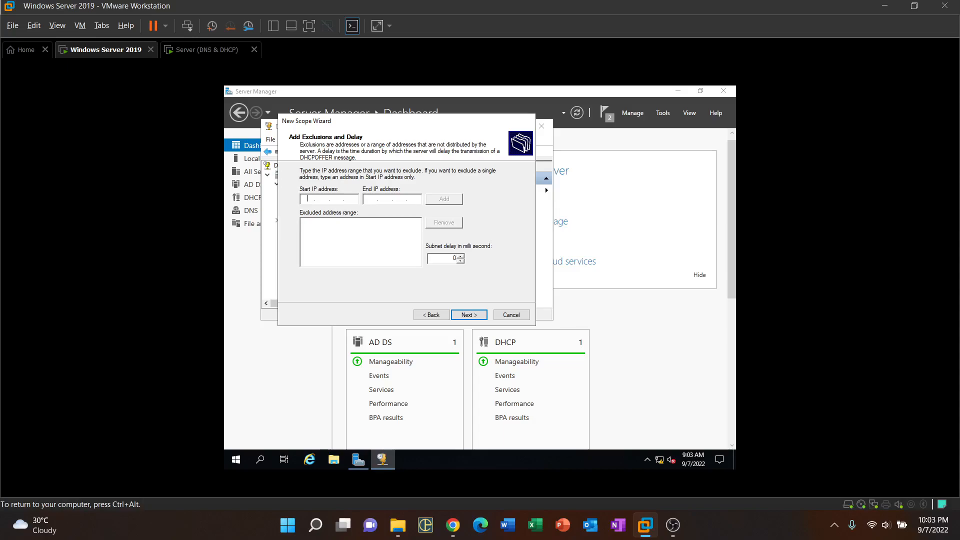
Exclude the addresses 192.168.100.20 to 192.168.100.40 from distribution by the scope
text(68 . 100)
text(192 . 168 . 100)
click(444, 198)
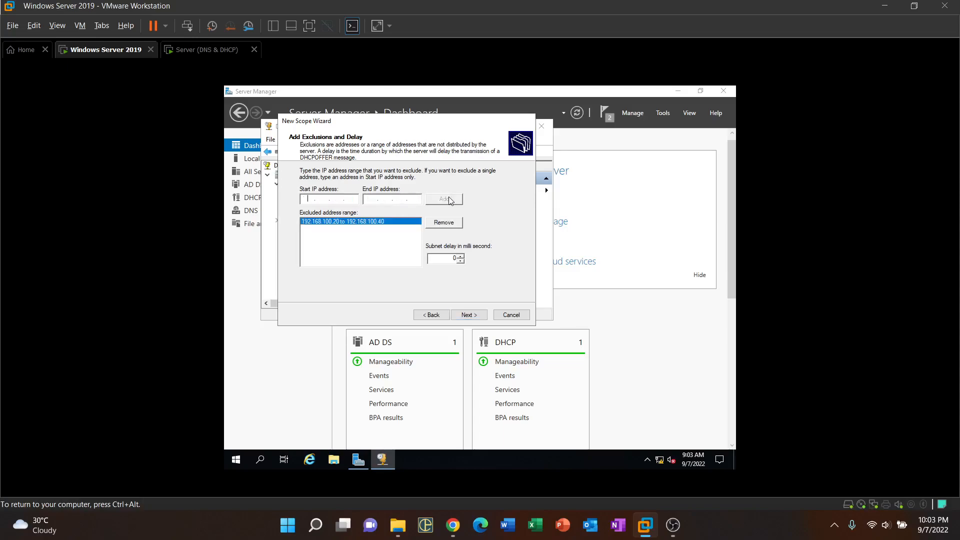
click(477, 315)
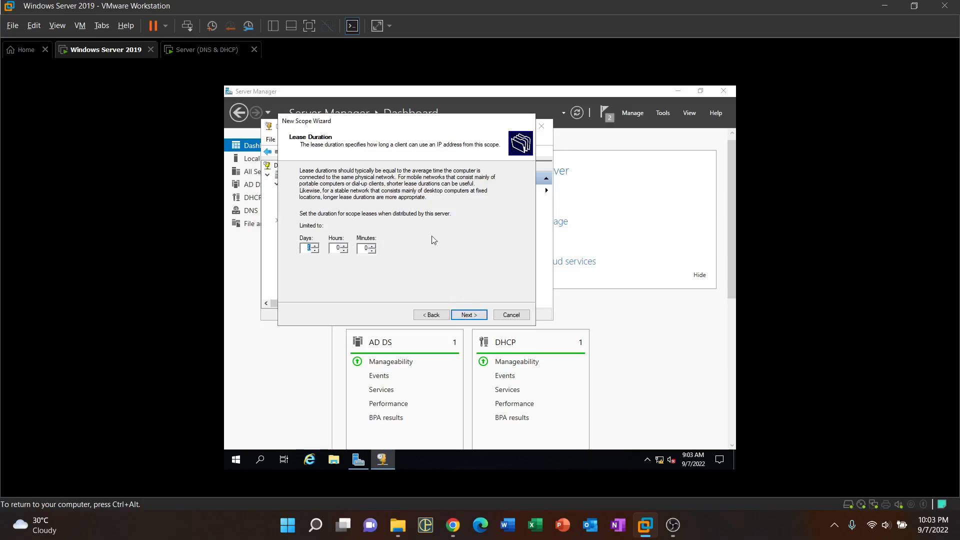
Keep the default lease duration, choose to configure the DHCP options now, and add 192.168.100.254 as the default gateway
click(468, 314)
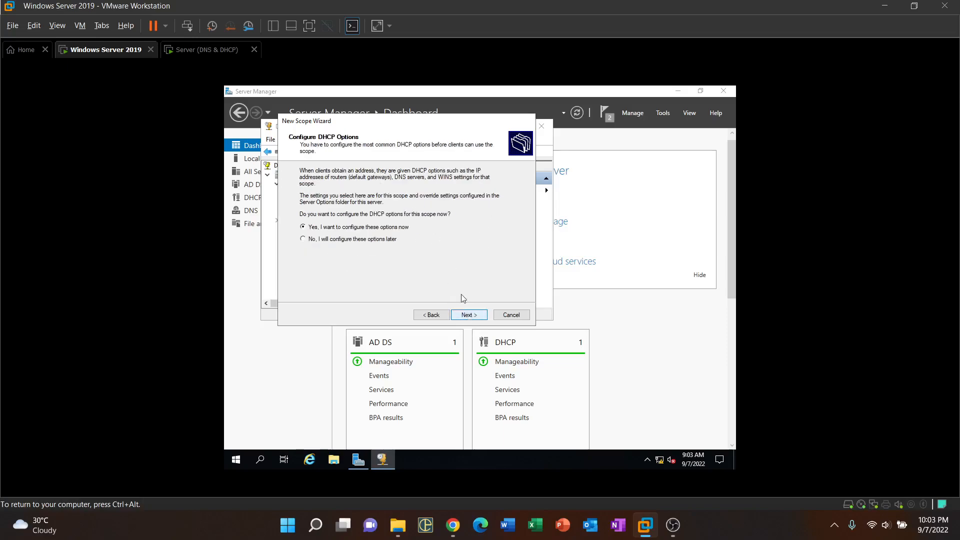
click(468, 314)
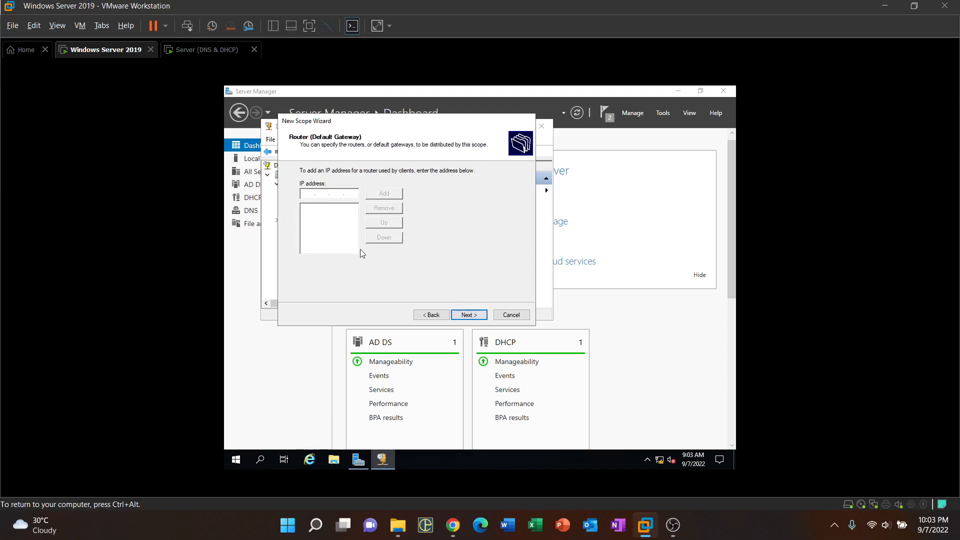
text(14)
click(384, 193)
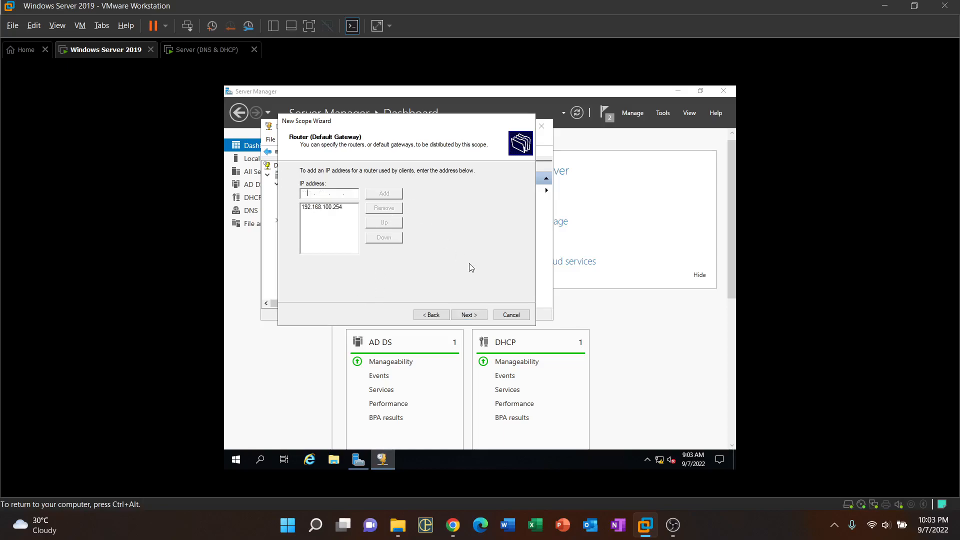
click(469, 315)
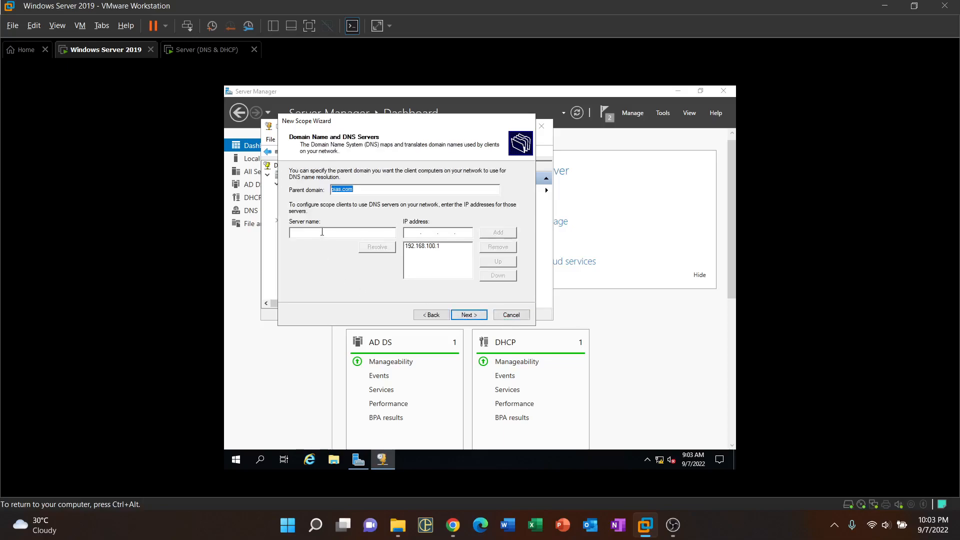
Finish the new scope with the prefilled domain and DNS settings, no WINS server, and immediate activation
click(469, 315)
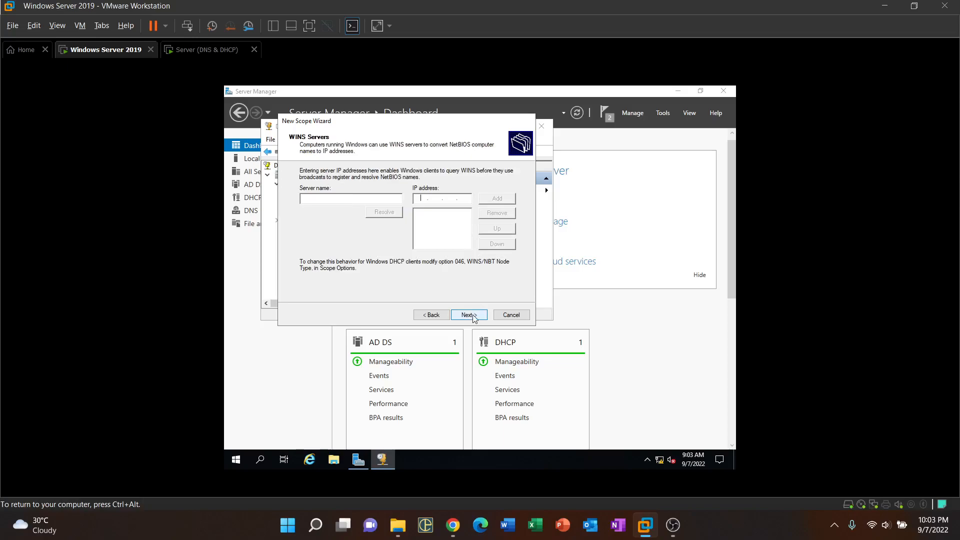
click(473, 316)
click(473, 315)
click(472, 315)
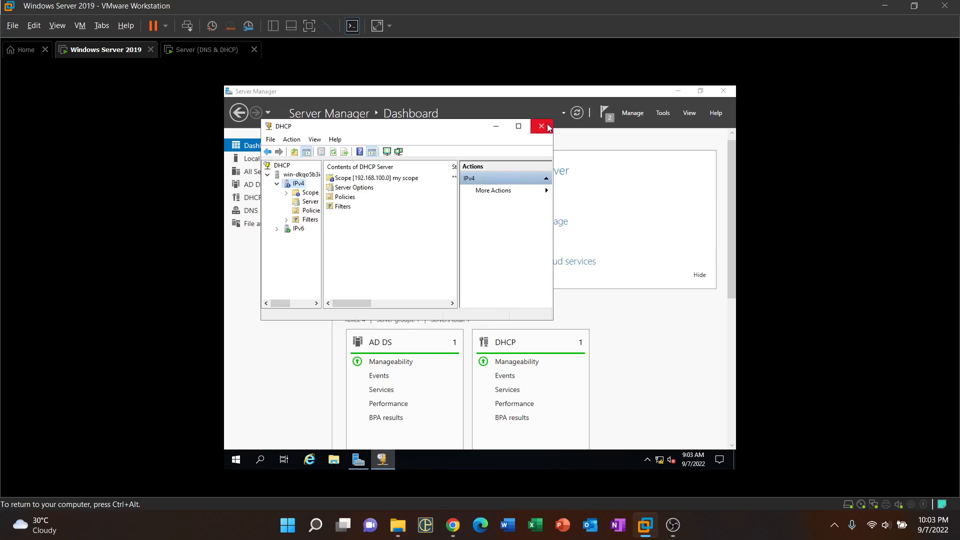
Restart the DHCP service on the server node in the DHCP console
double_click(284, 175)
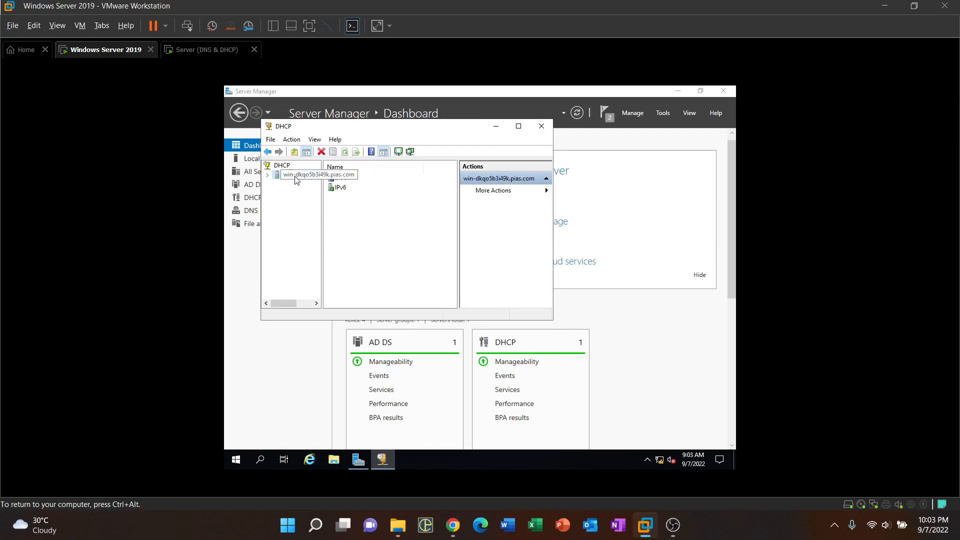
right_click(297, 180)
mouse_move(347, 234)
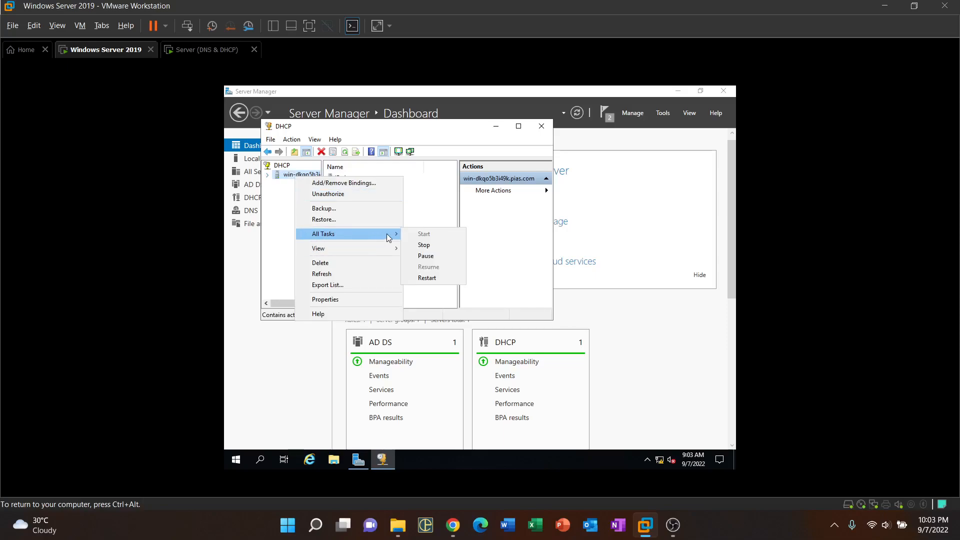
click(427, 278)
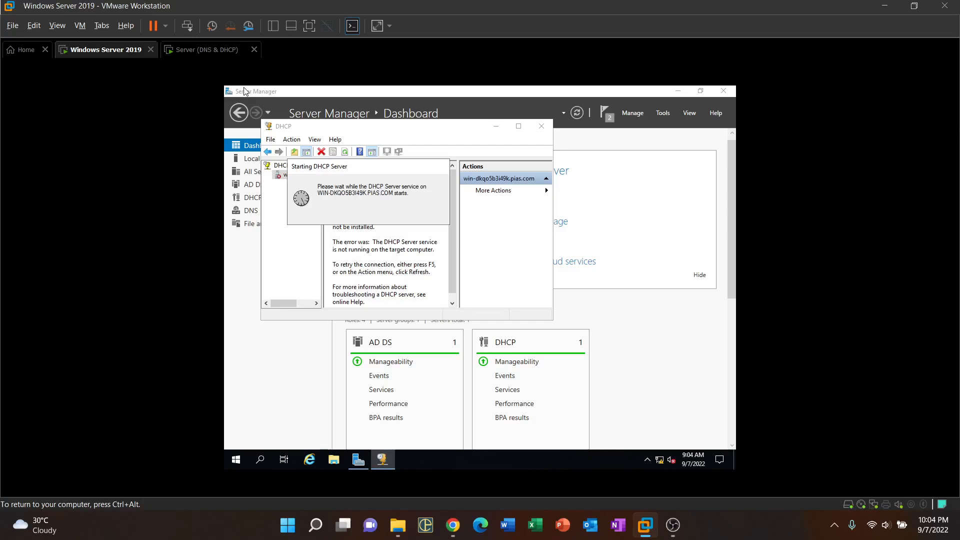
Switch to the Server (DNS & DHCP) virtual machine and check that Ethernet0's IPv4 properties use automatic IP and DNS addressing
click(196, 49)
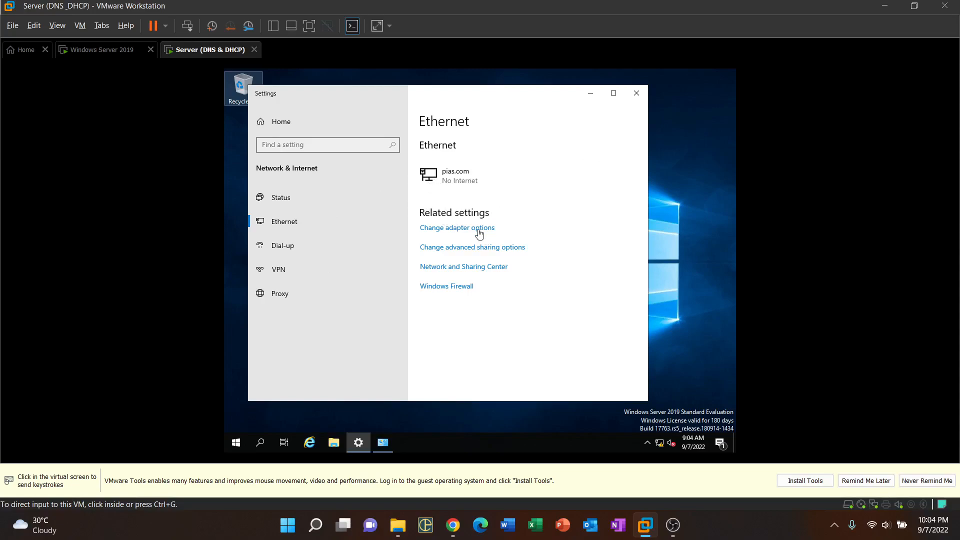
click(476, 230)
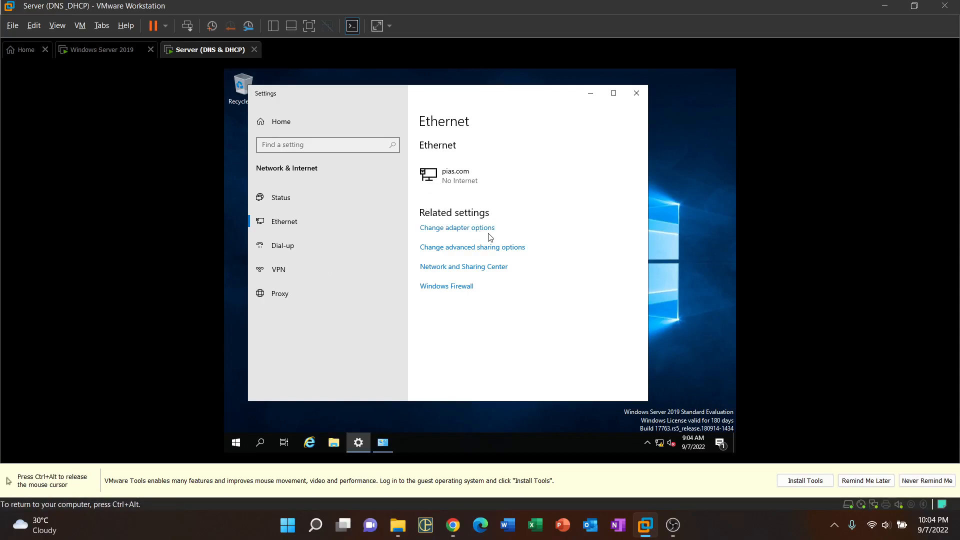
click(474, 228)
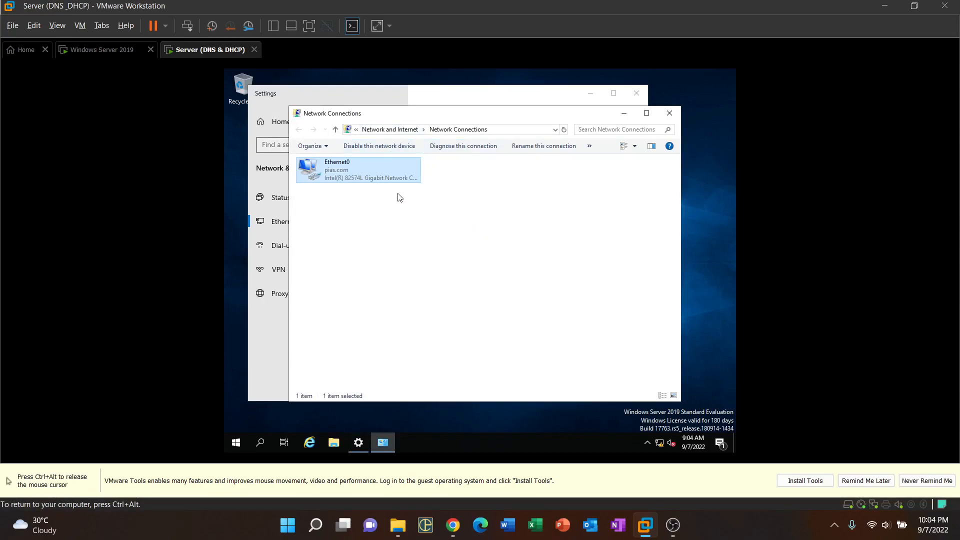
right_click(362, 177)
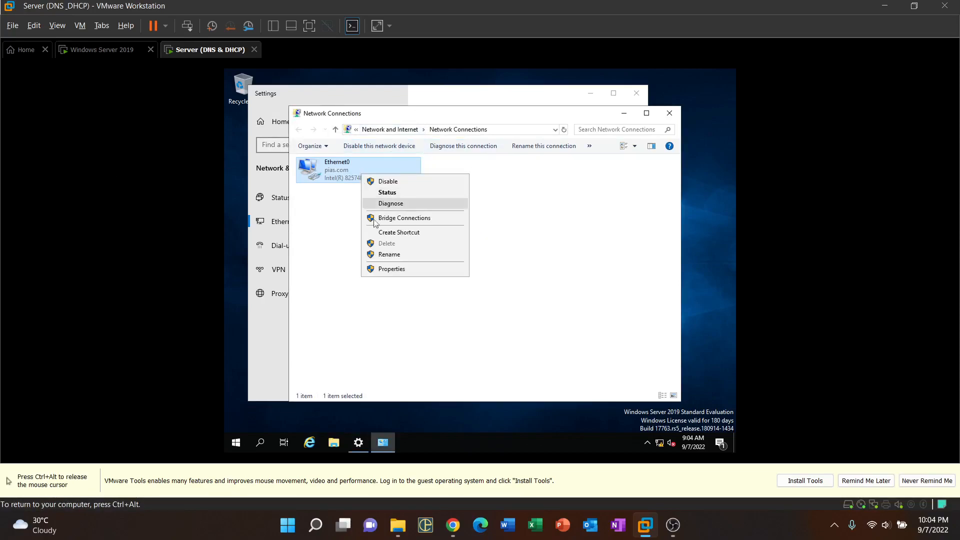
click(388, 273)
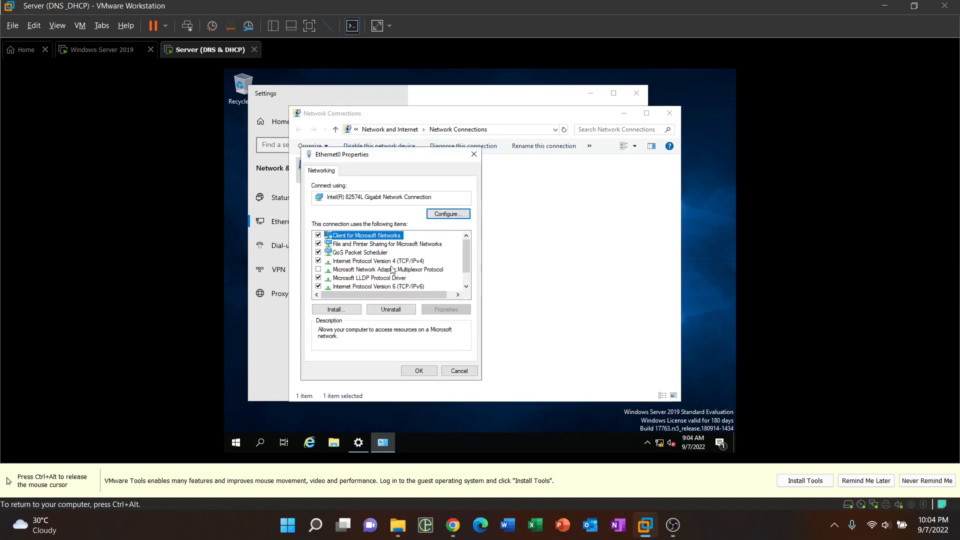
click(371, 261)
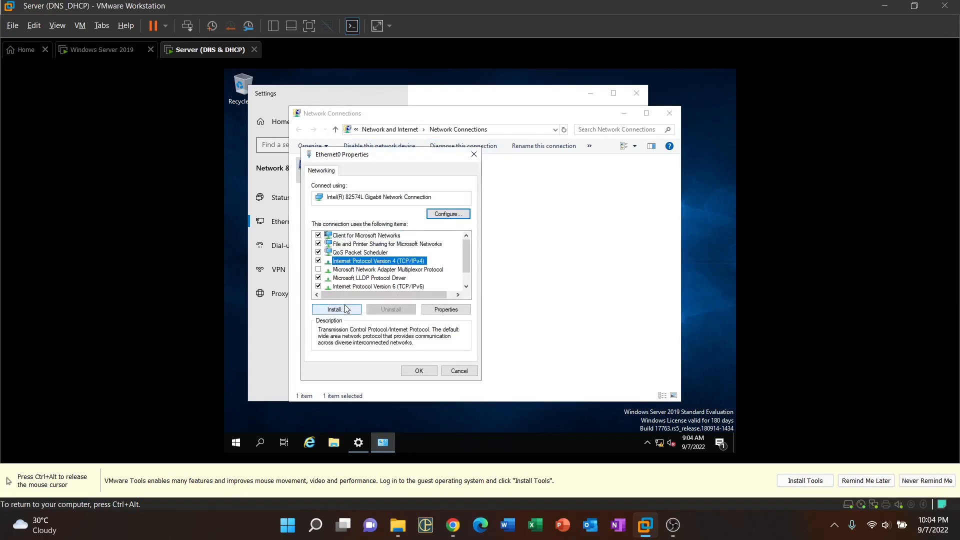
click(440, 310)
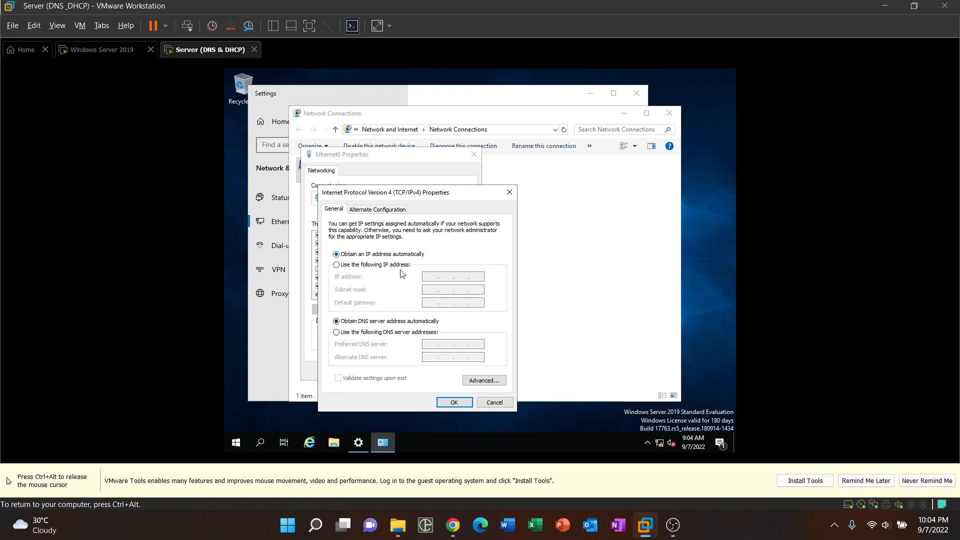
click(453, 403)
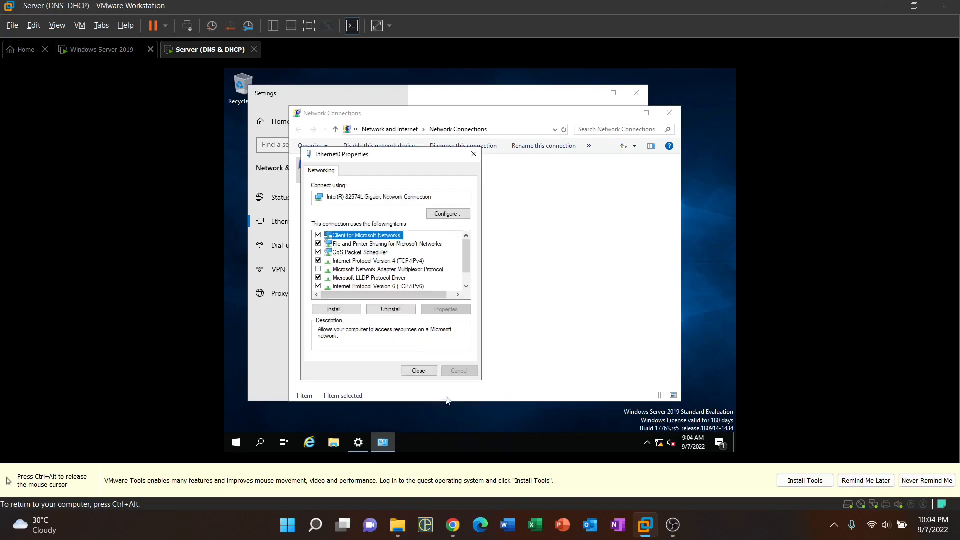
click(419, 369)
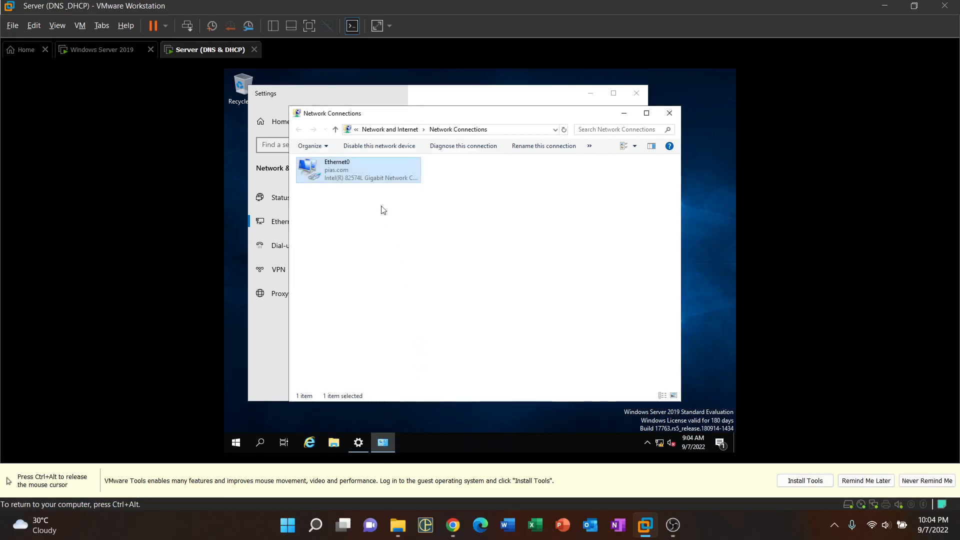
Examine the IPv4 address in Ethernet0's network connection details, and close the network windows
double_click(367, 178)
click(426, 250)
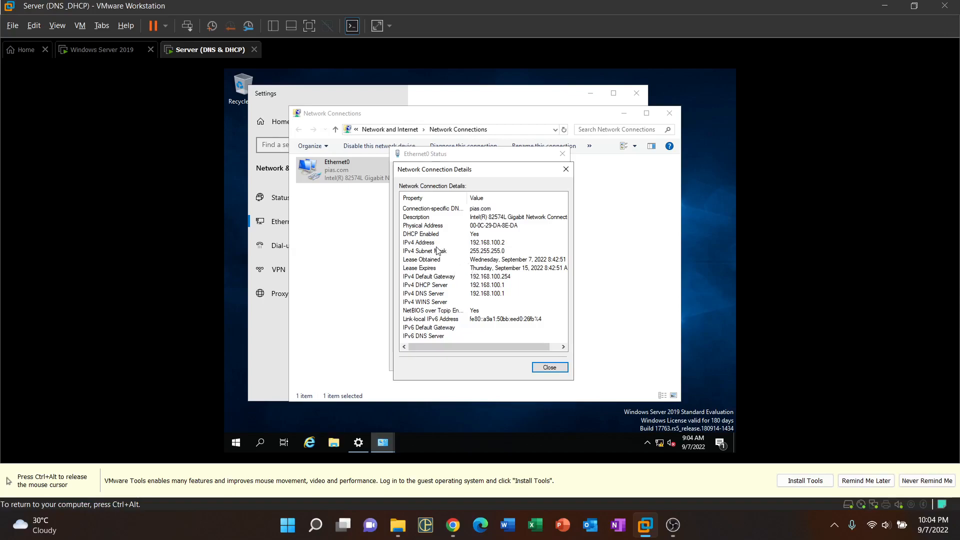
click(513, 243)
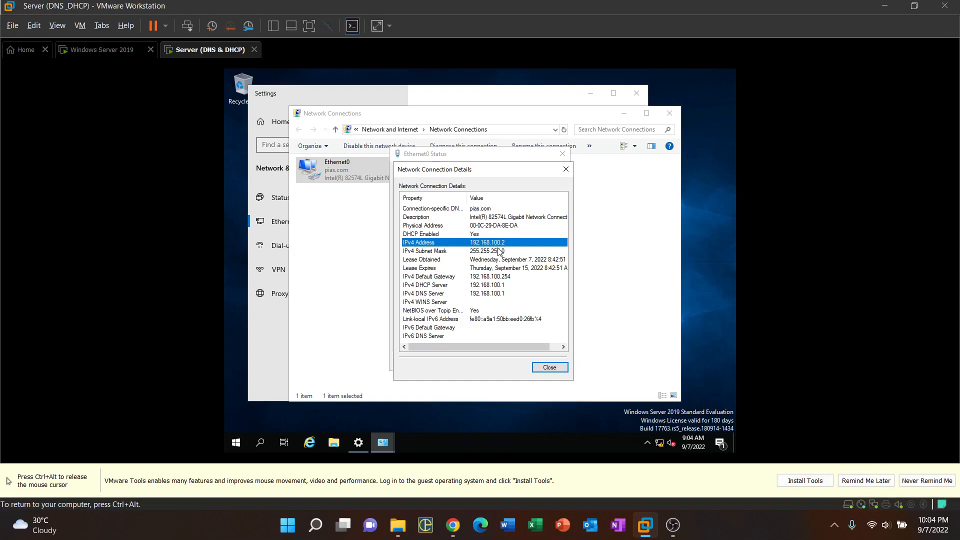
click(551, 368)
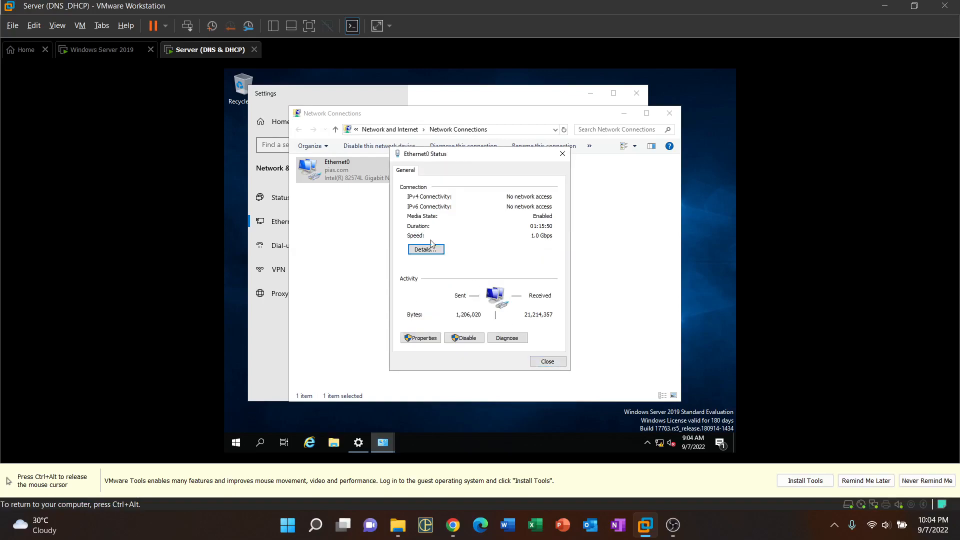
click(562, 154)
click(669, 113)
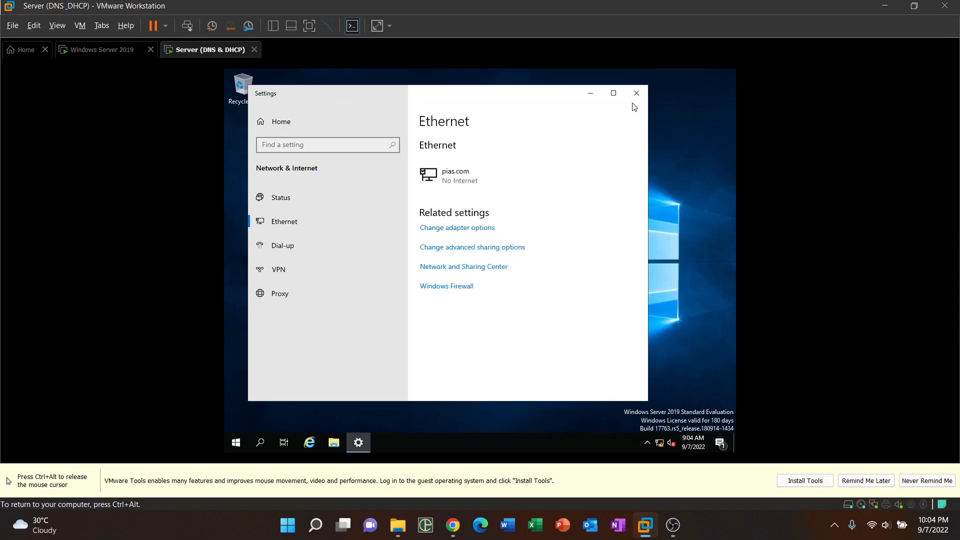
click(641, 93)
Reopen the network status settings from the desktop and start the Windows Network Diagnostics troubleshooter
right_click(439, 220)
click(660, 442)
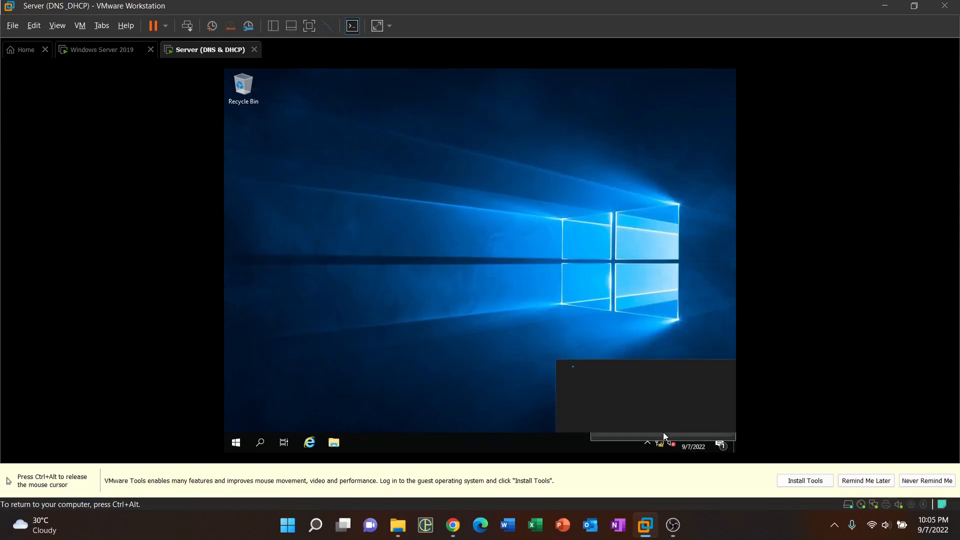
click(640, 415)
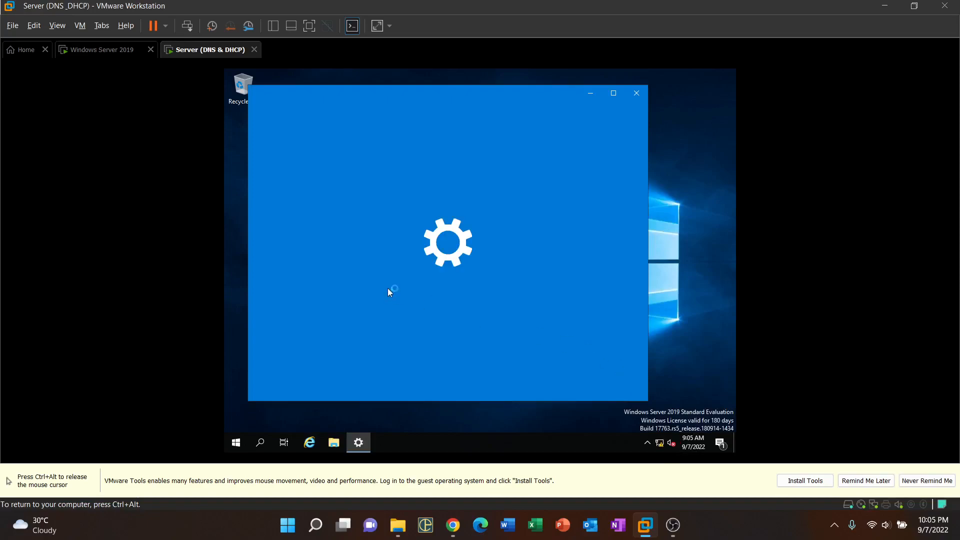
click(464, 275)
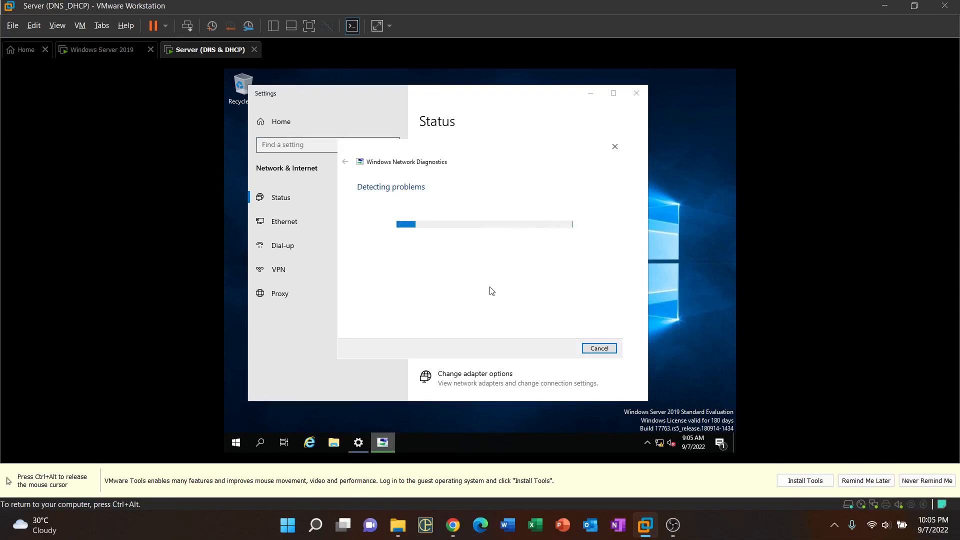
Cancel the network troubleshooter and open the network adapter connections from the Ethernet settings
click(615, 351)
click(311, 226)
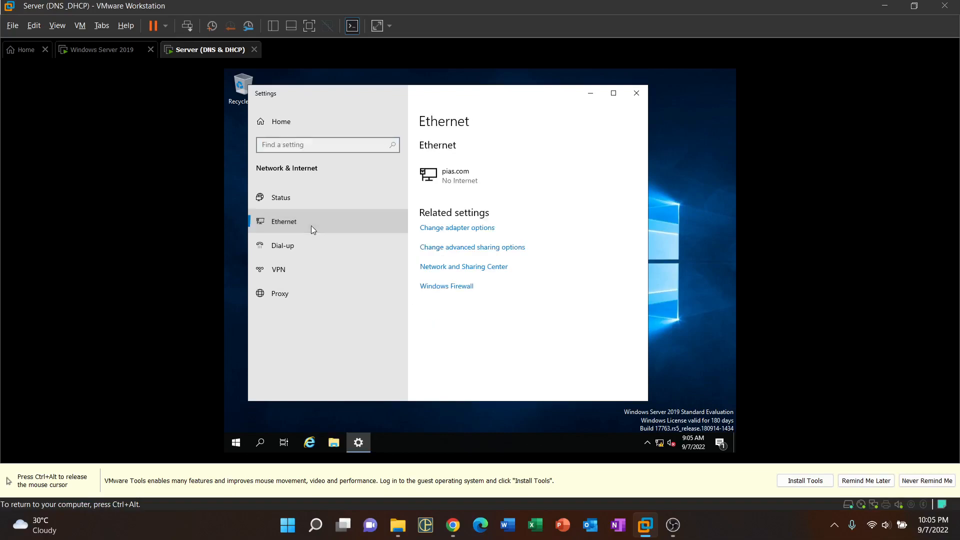
click(429, 229)
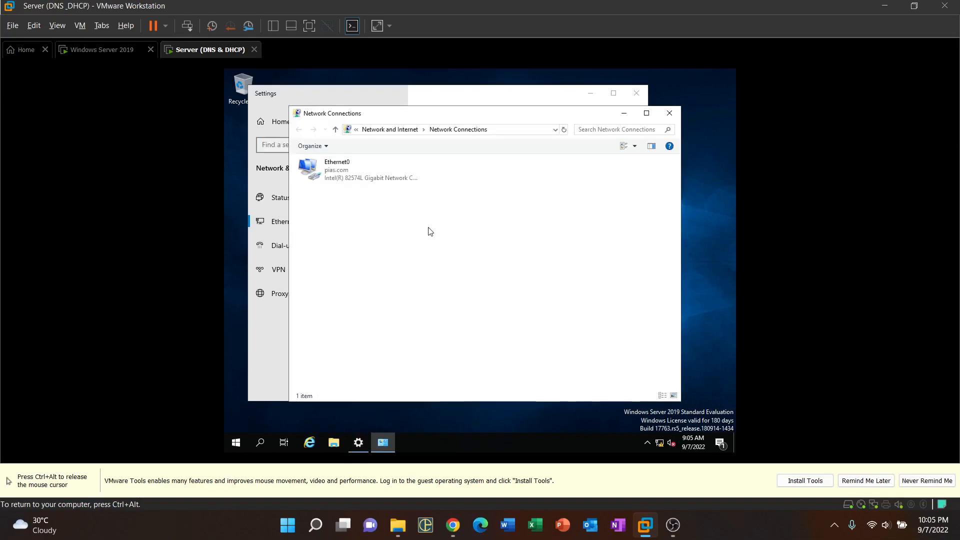
Reselect automatic IP address and automatic DNS server address in Ethernet0's IPv4 properties, and apply them
right_click(351, 174)
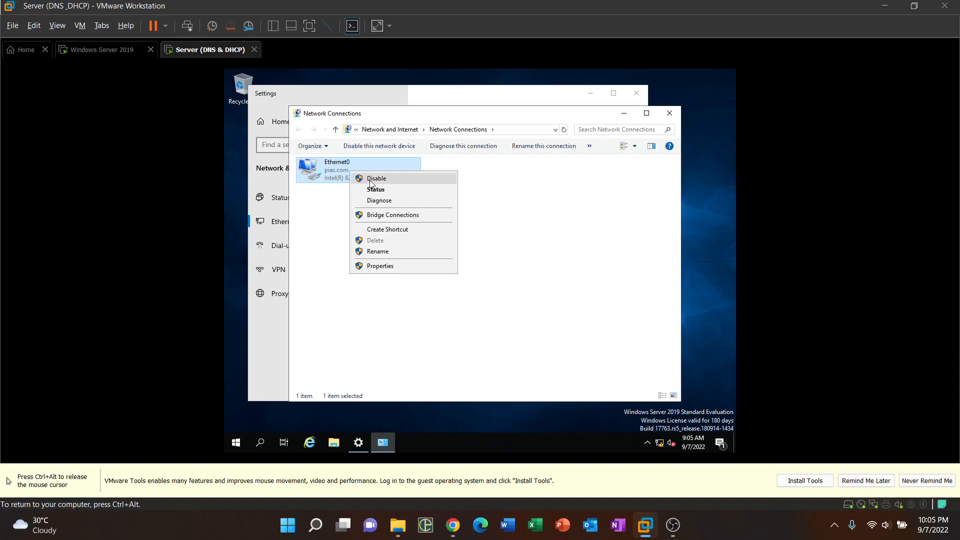
click(378, 266)
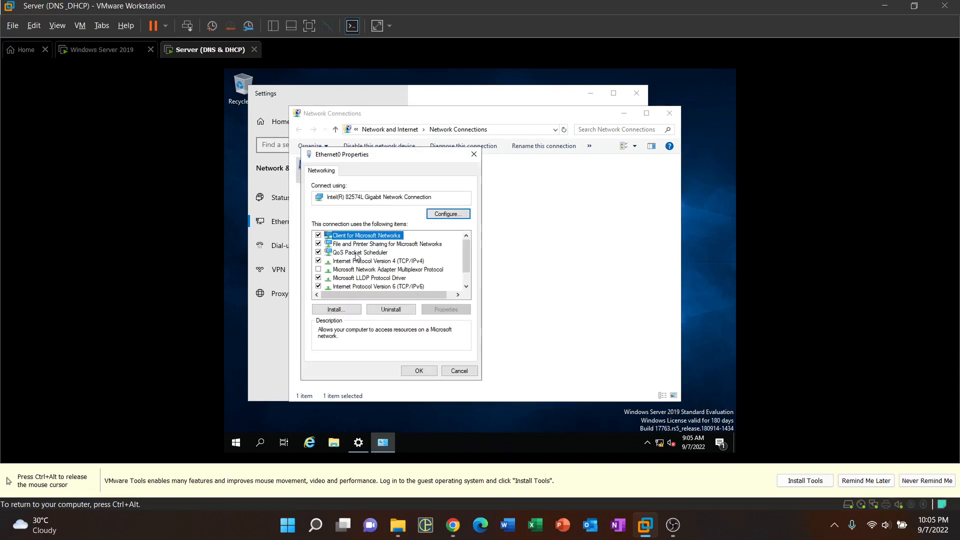
click(369, 262)
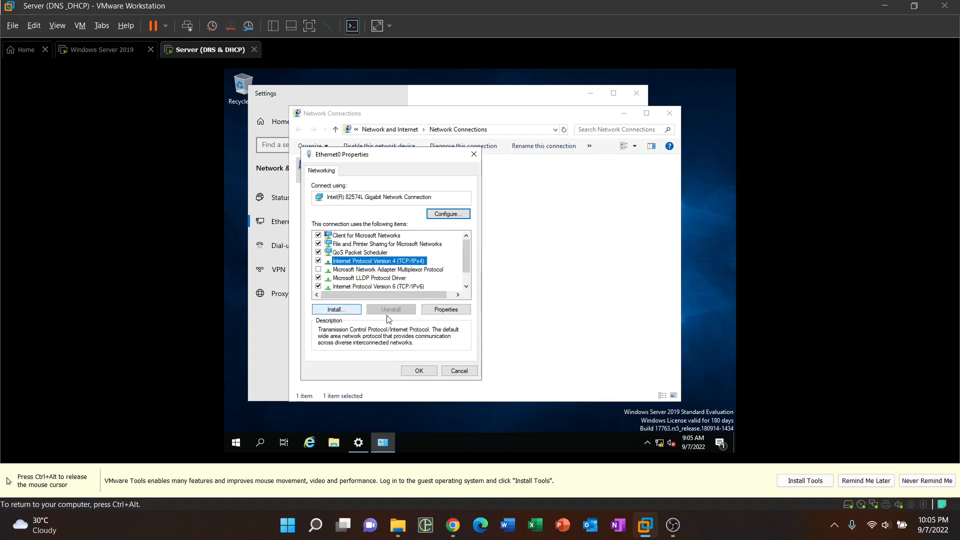
click(446, 309)
click(336, 265)
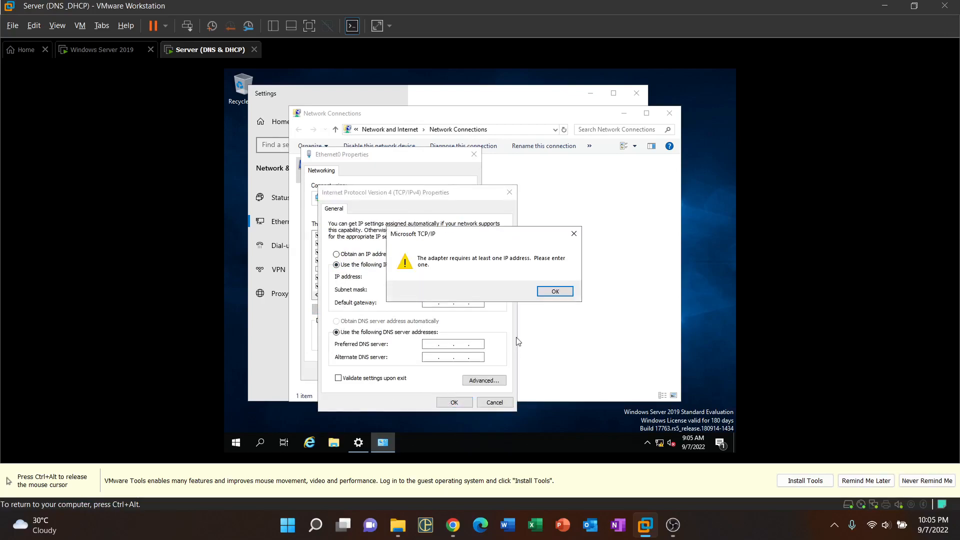
click(539, 294)
click(337, 254)
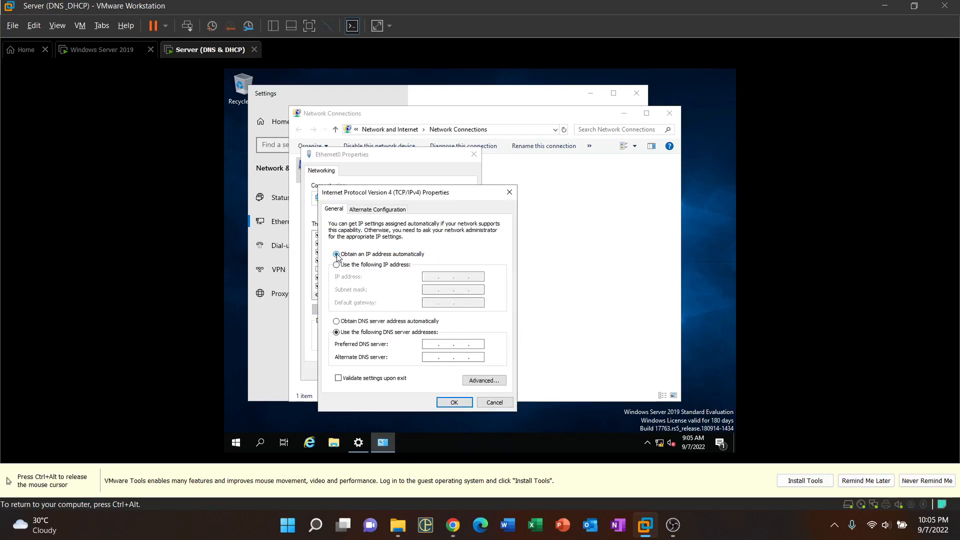
click(337, 322)
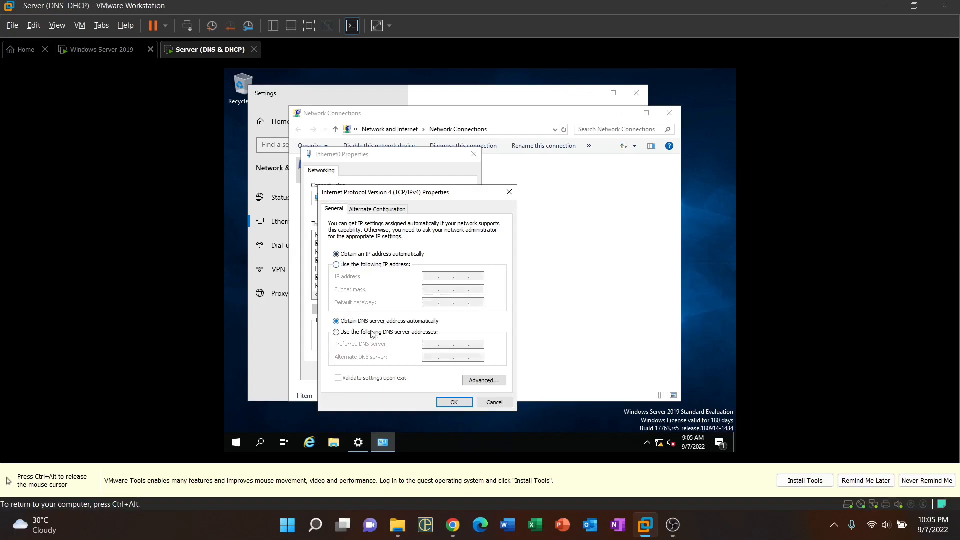
click(454, 402)
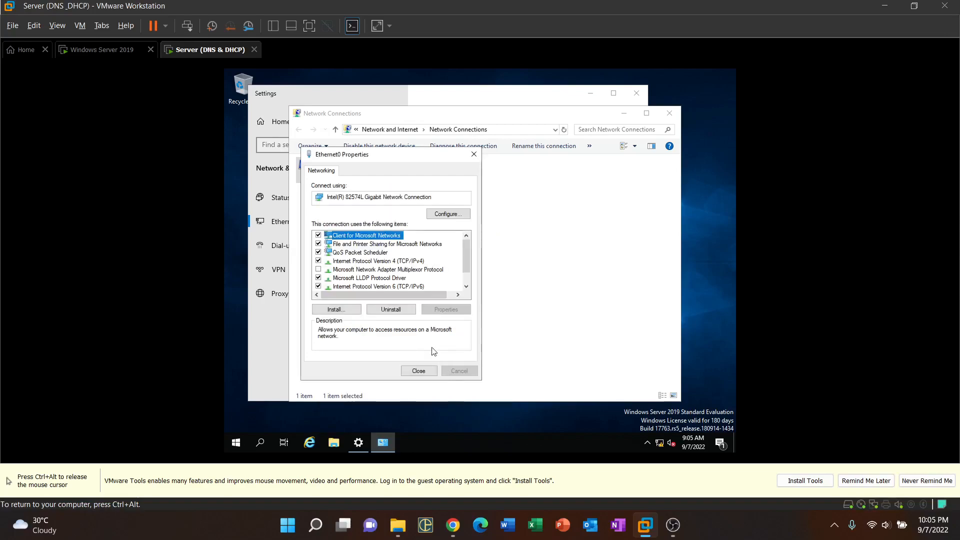
click(419, 370)
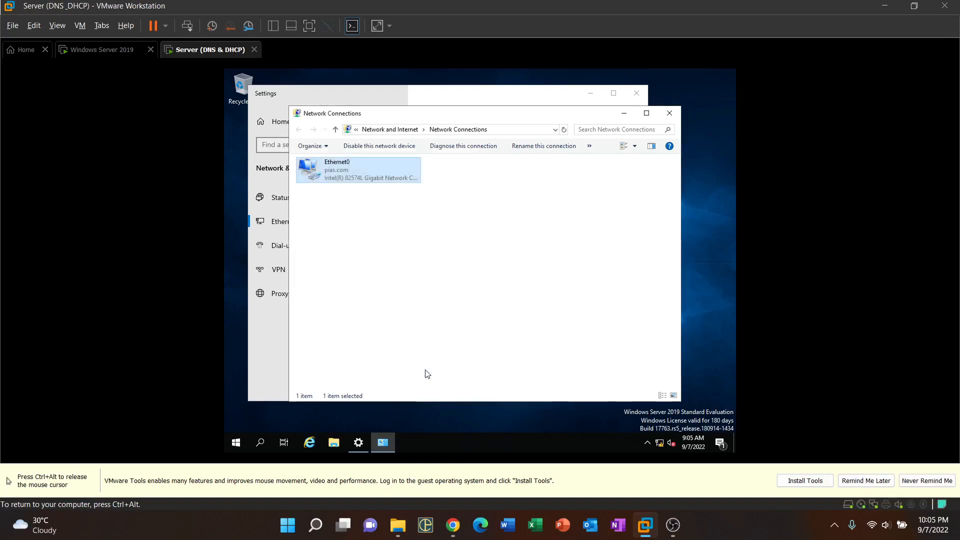
Check the IPv4 address and lease in Ethernet0's network connection details
double_click(370, 166)
click(424, 249)
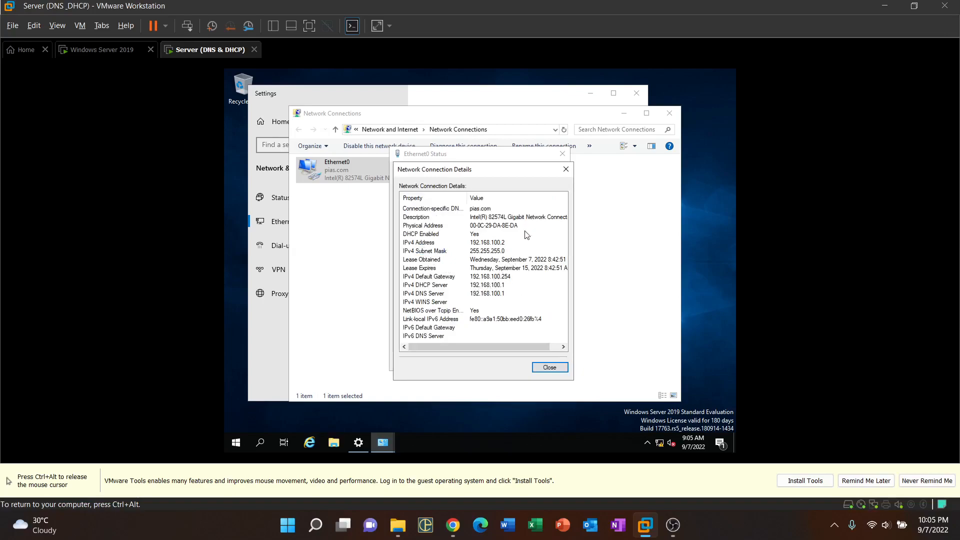
click(566, 169)
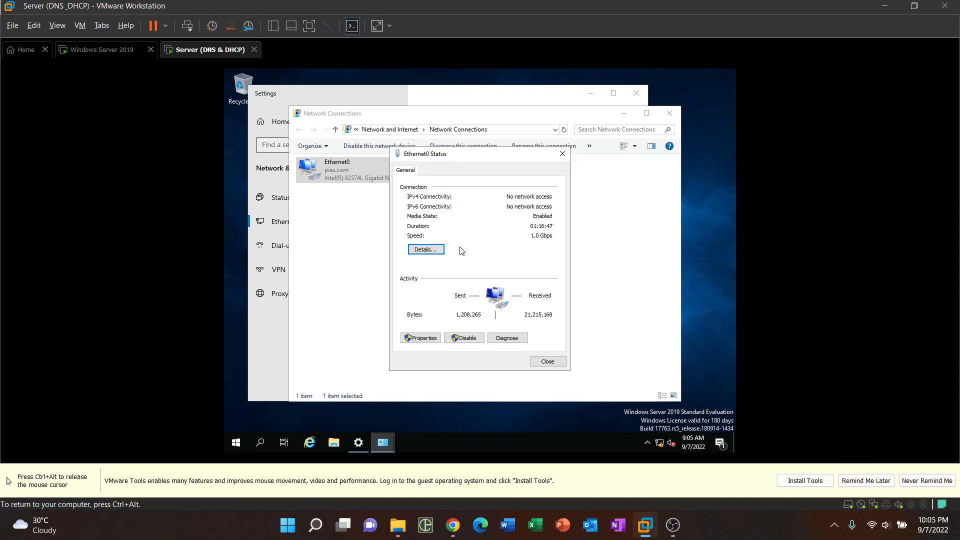
Disable the Ethernet0 adapter and enable it again to renew its DHCP lease
click(465, 339)
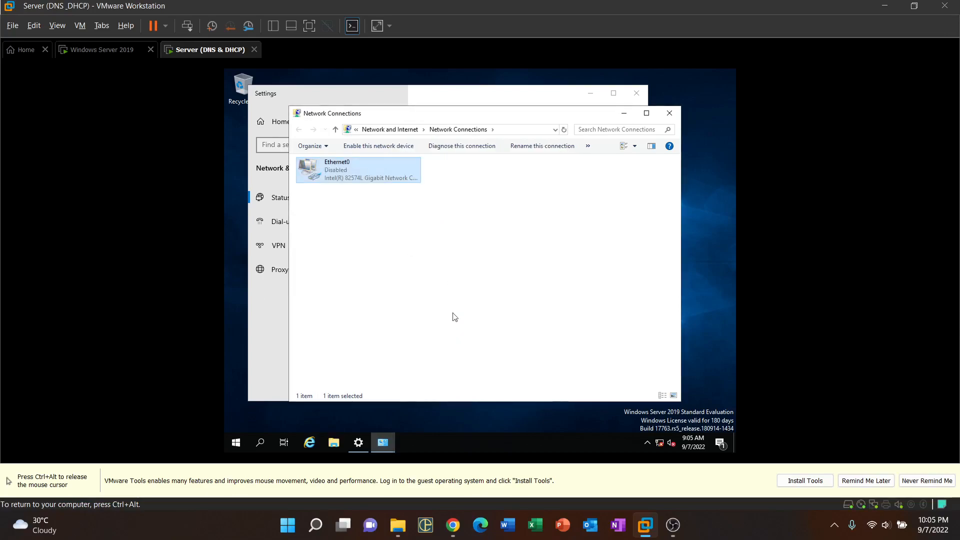
right_click(350, 170)
click(377, 178)
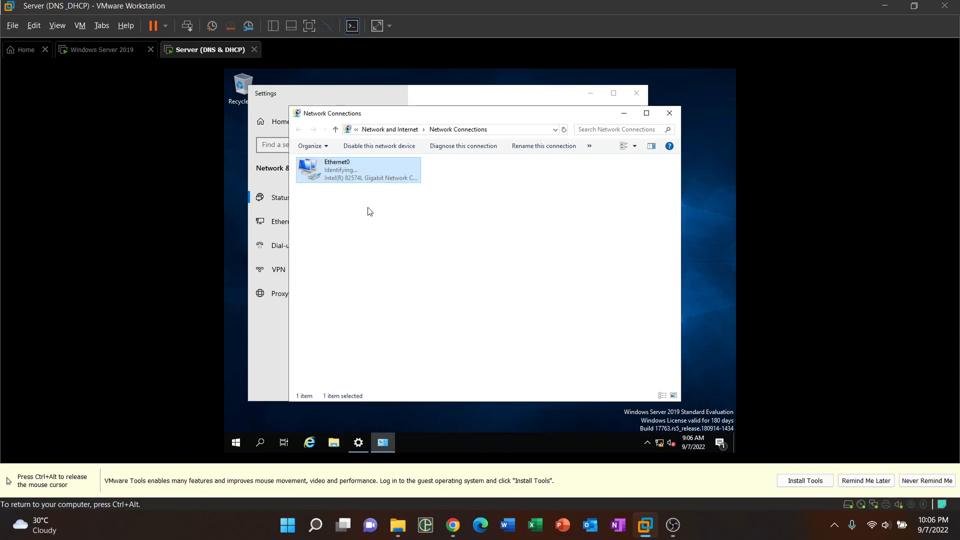
Examine the re-enabled Ethernet0's network connection details twice for a newly assigned address, and close its status windows
double_click(373, 178)
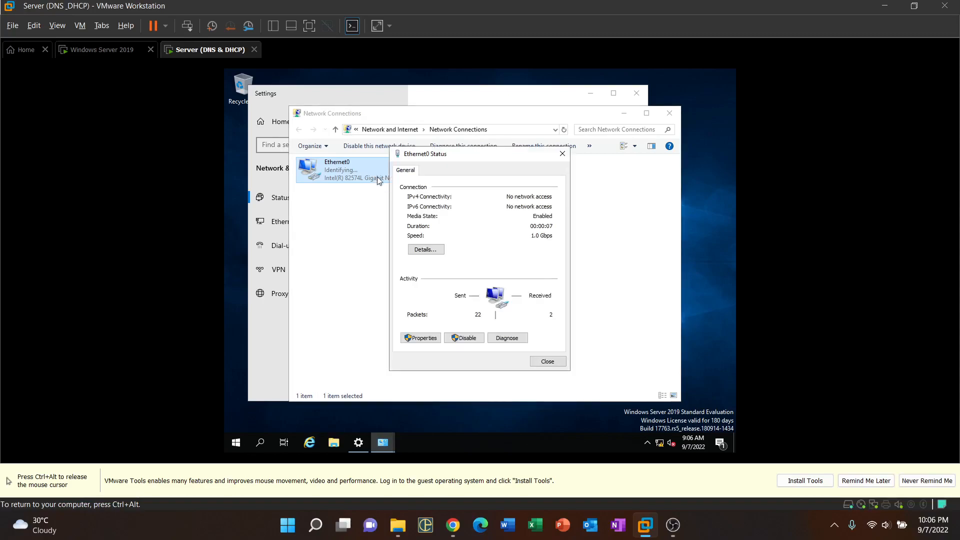
click(419, 249)
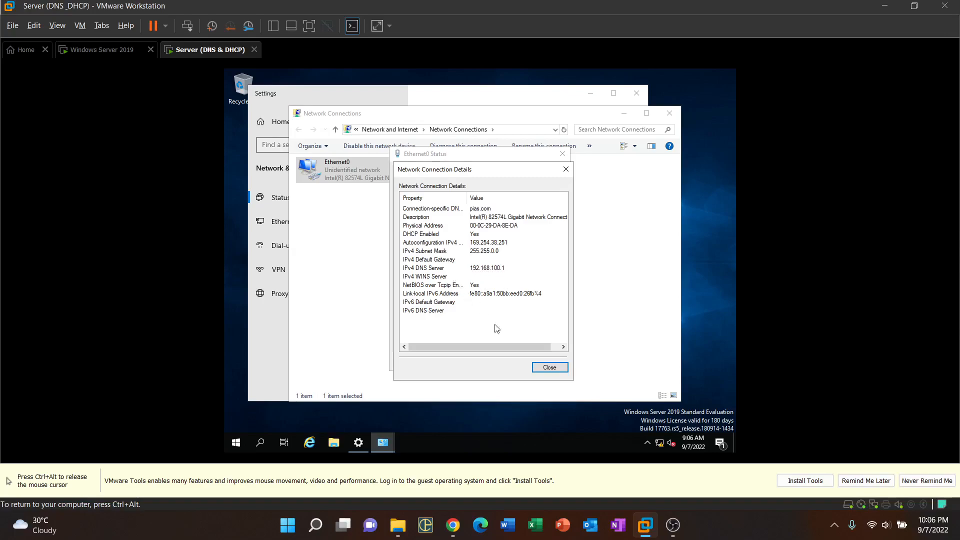
click(548, 368)
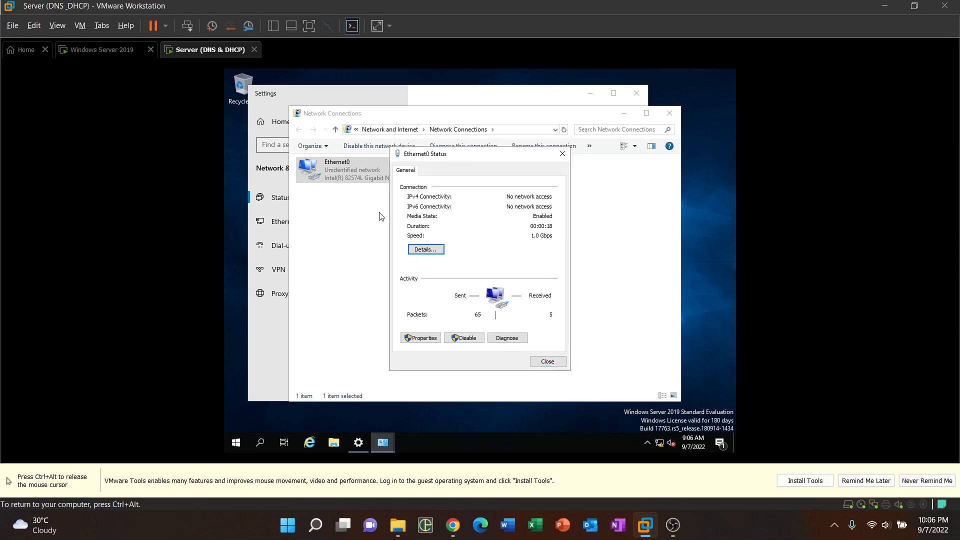
click(427, 247)
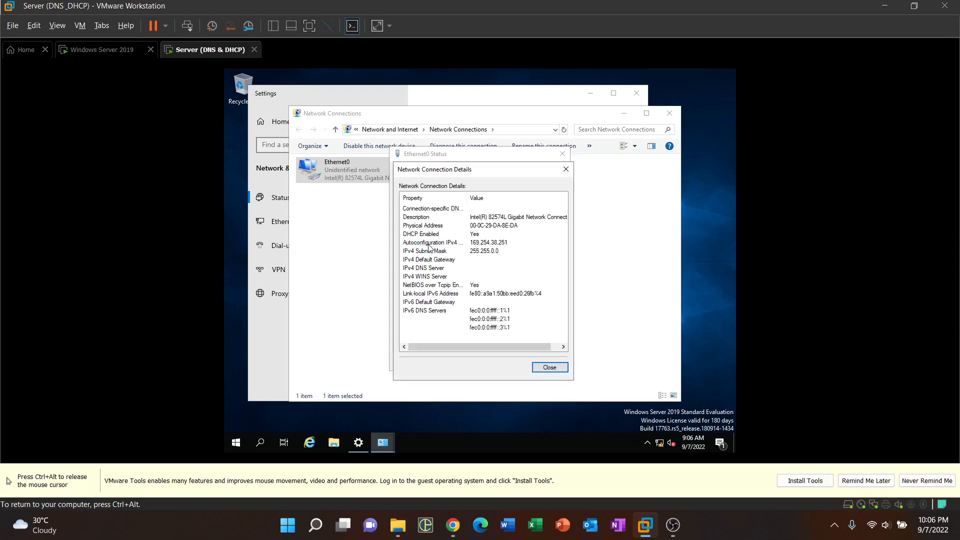
click(565, 169)
click(562, 153)
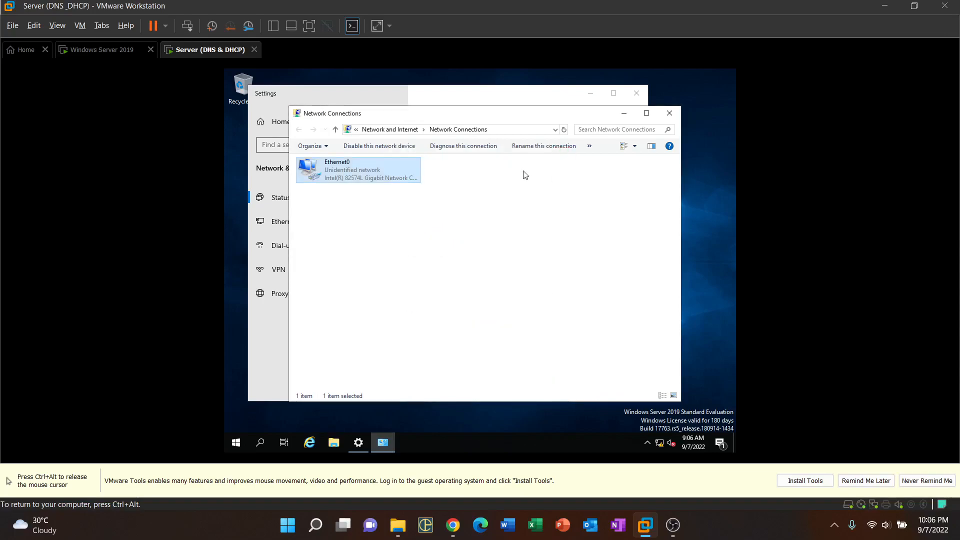
Review Ethernet0's IPv4 properties and Advanced TCP/IP Settings for automatic addressing, and close them with the settings accepted
right_click(392, 172)
click(403, 266)
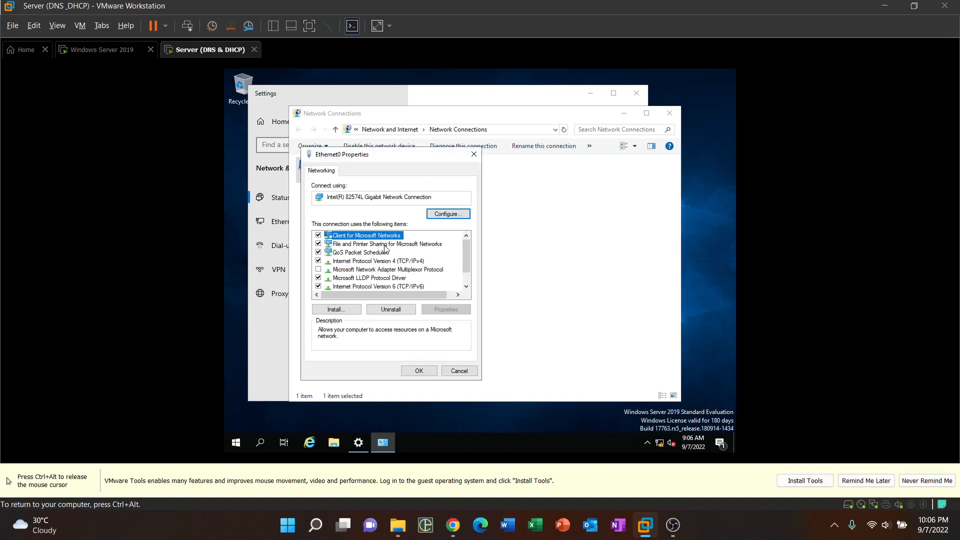
click(349, 261)
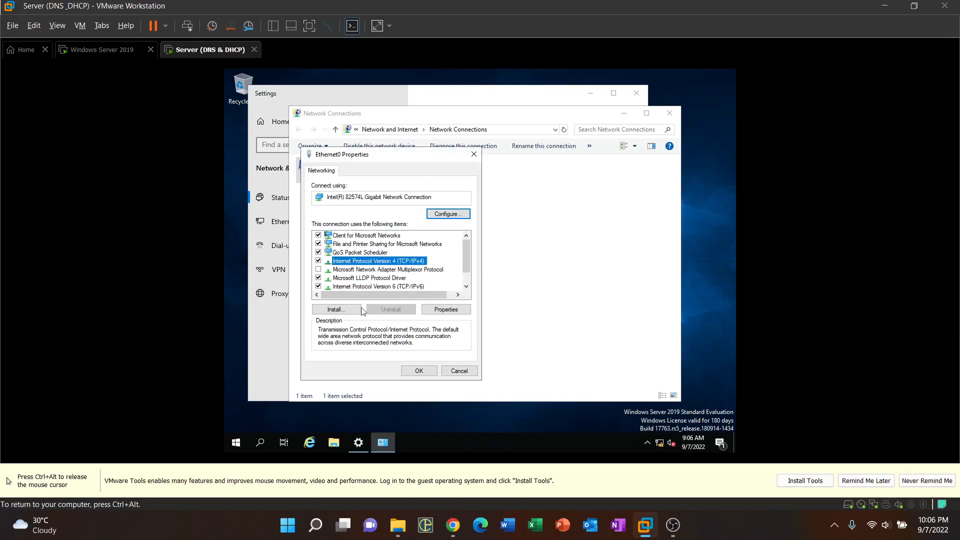
click(435, 312)
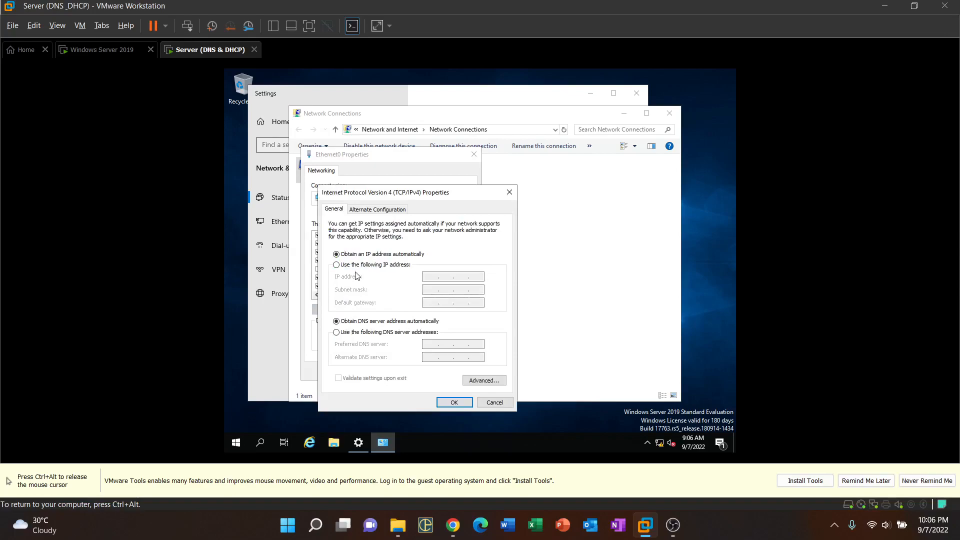
click(472, 381)
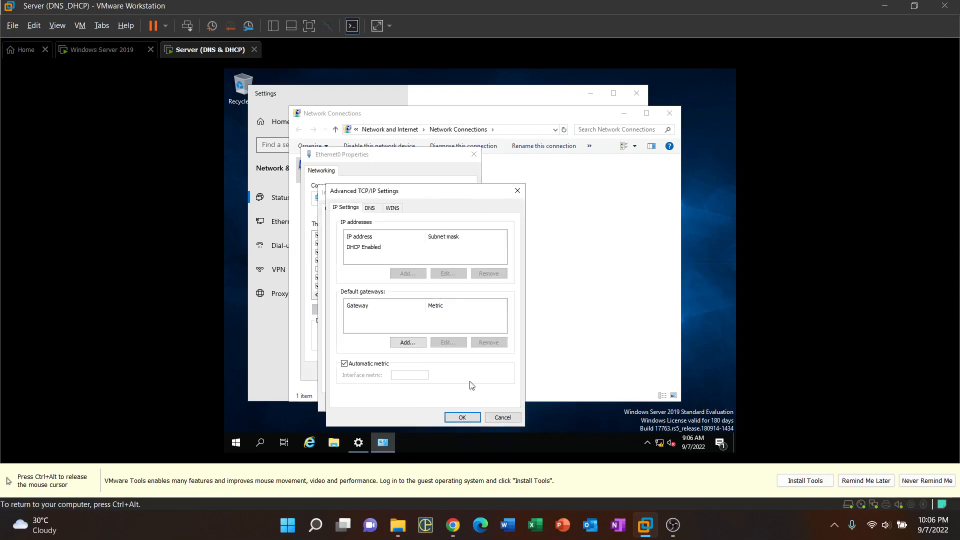
click(453, 417)
click(448, 403)
click(427, 374)
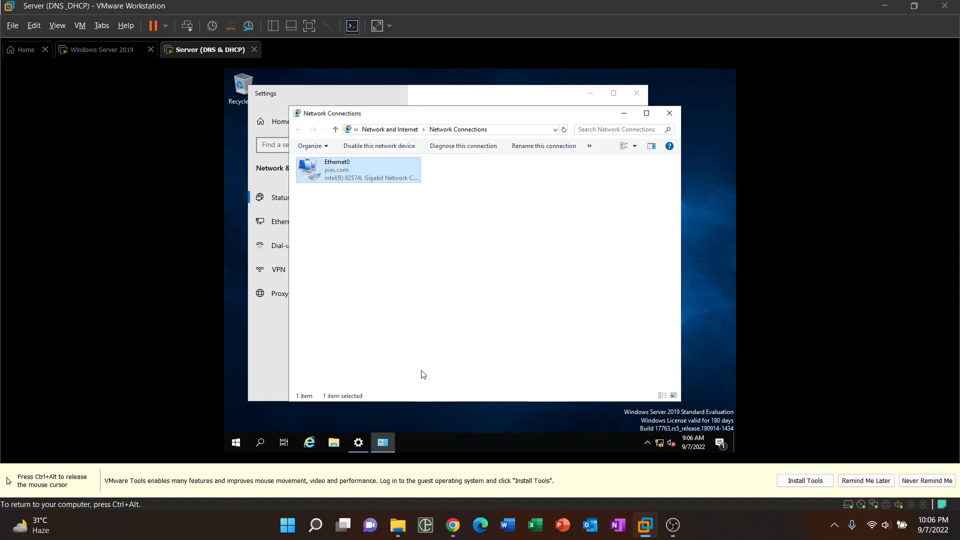
Examine Ethernet0's IPv4 address, DHCP server and default gateway in its connection details, close them and release the cursor from the virtual machine
double_click(355, 172)
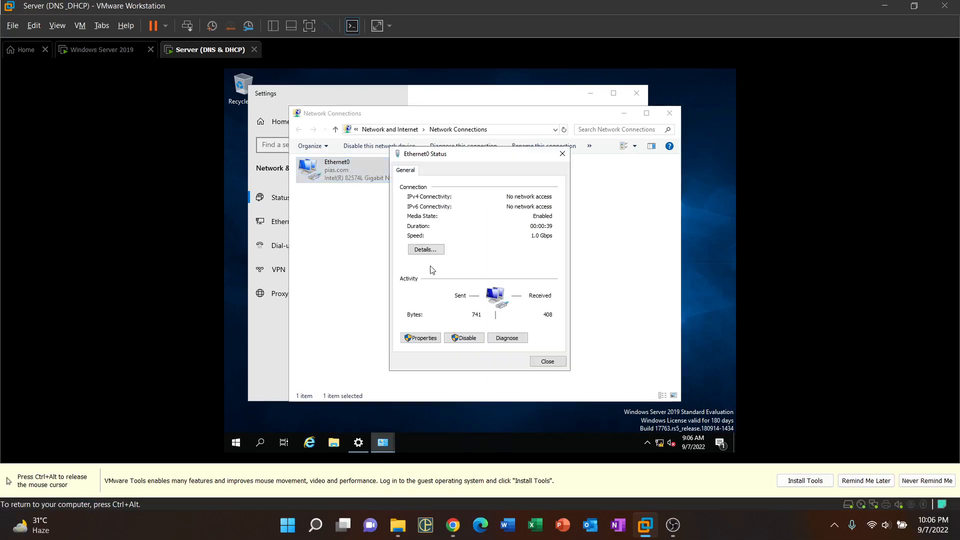
click(428, 250)
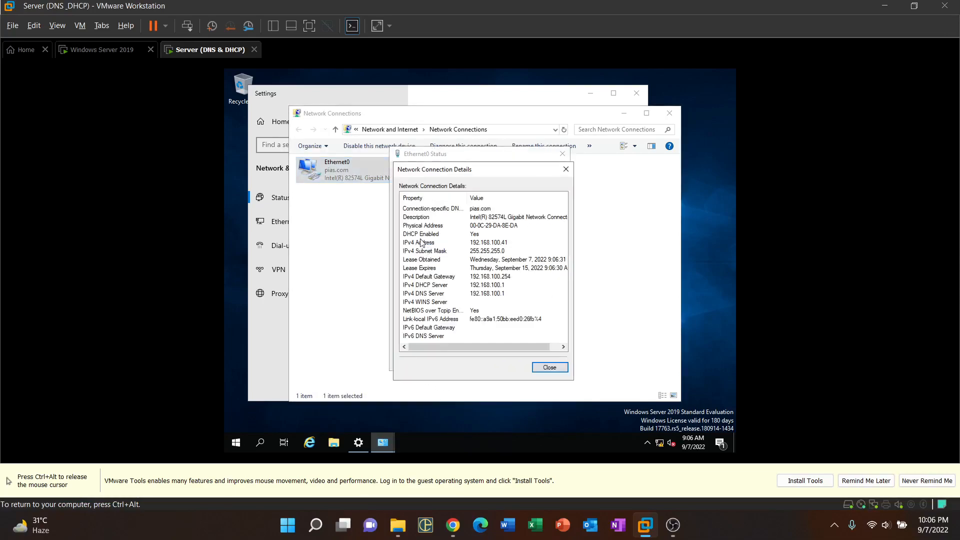
click(517, 245)
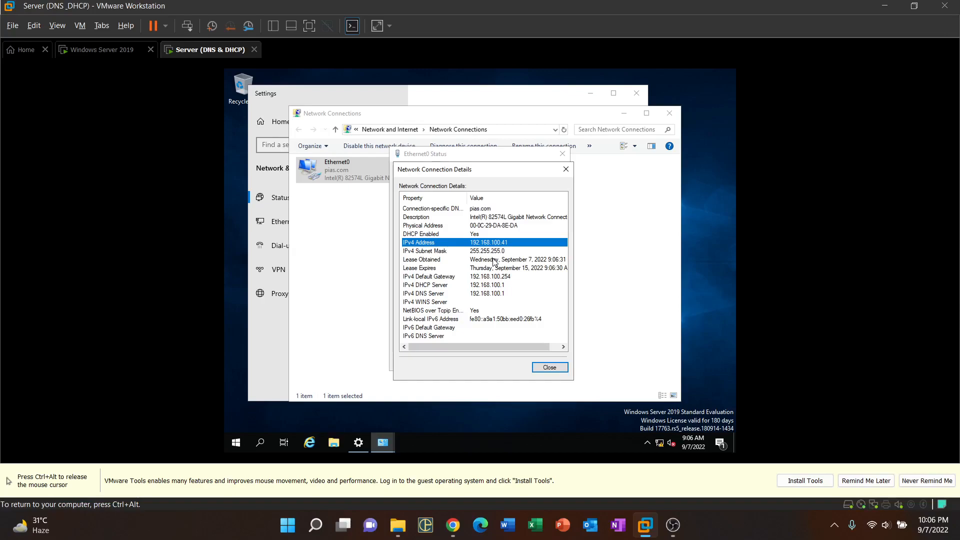
click(493, 284)
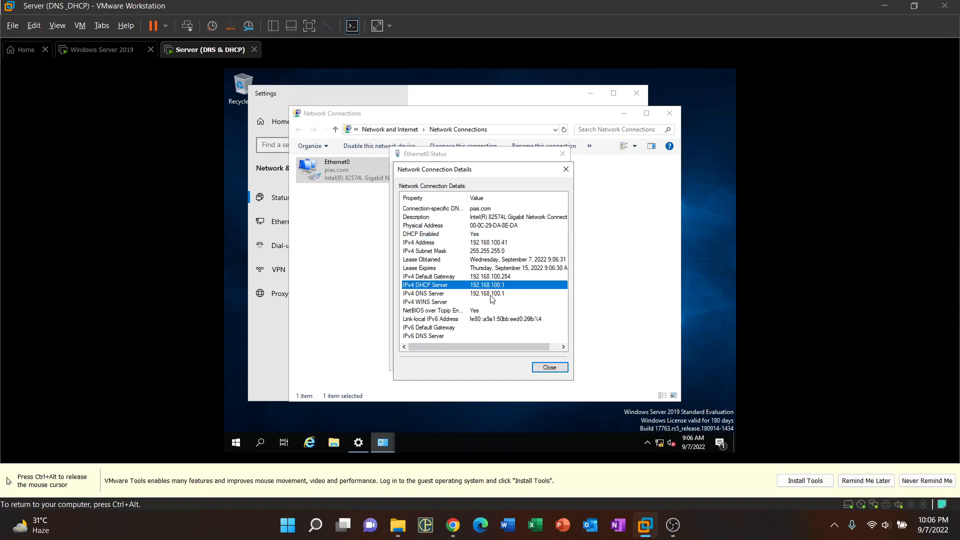
click(494, 278)
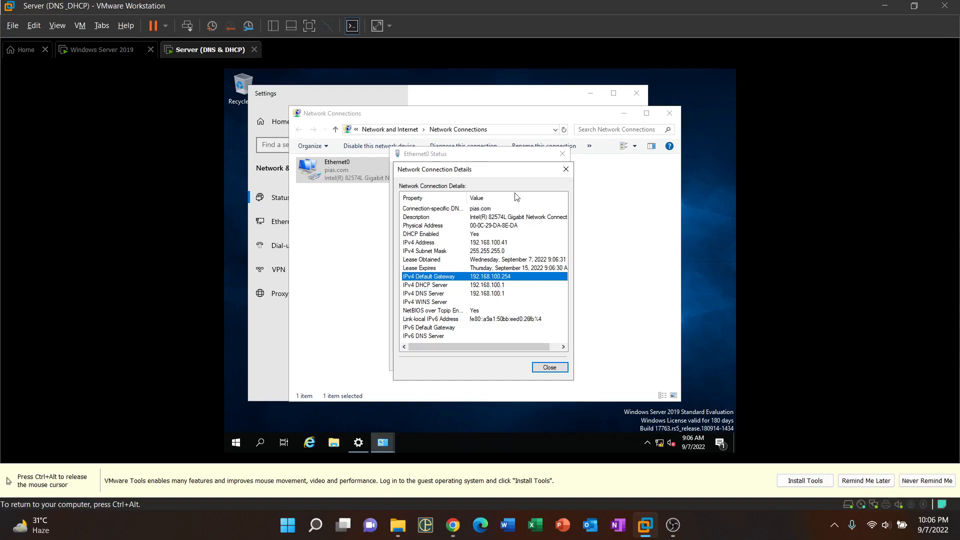
click(549, 368)
click(548, 361)
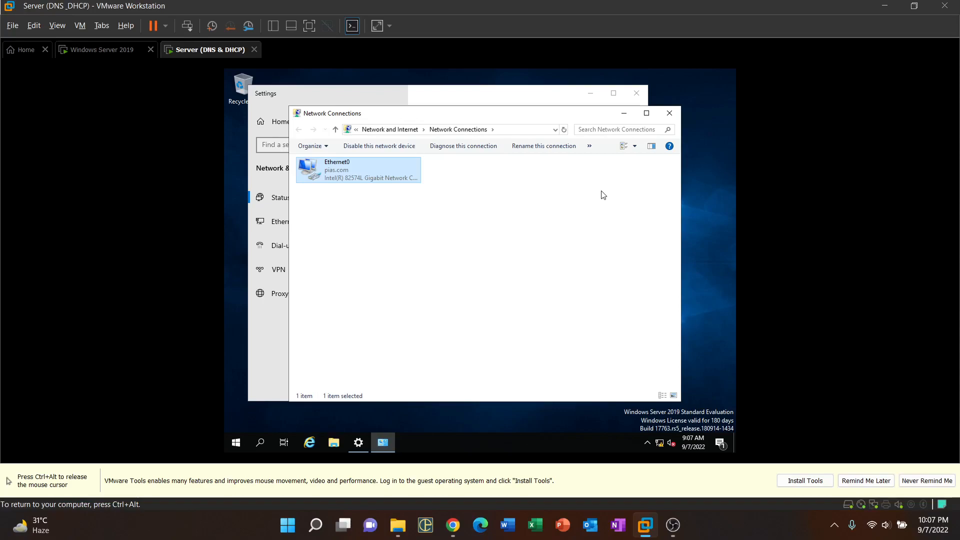
key(ctrl+alt)
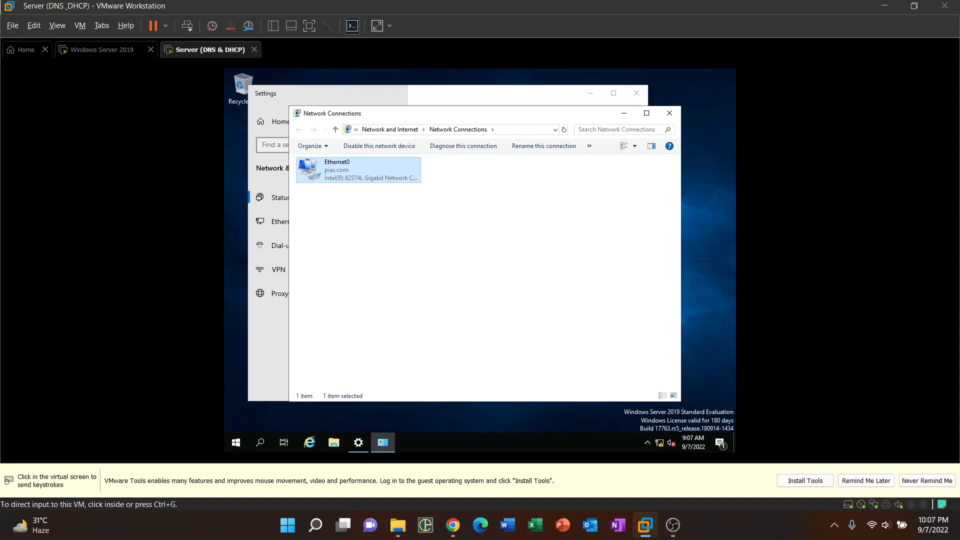